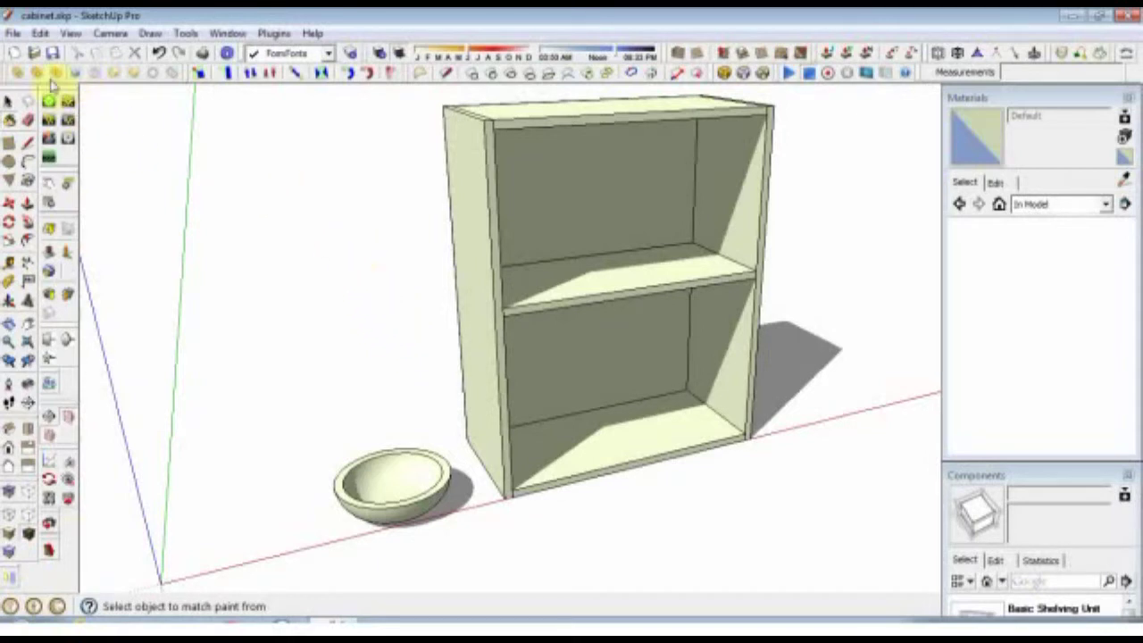
Open the File menu to begin importing the wood image.
{"action": "left_click", "coordinate": [13, 33]}
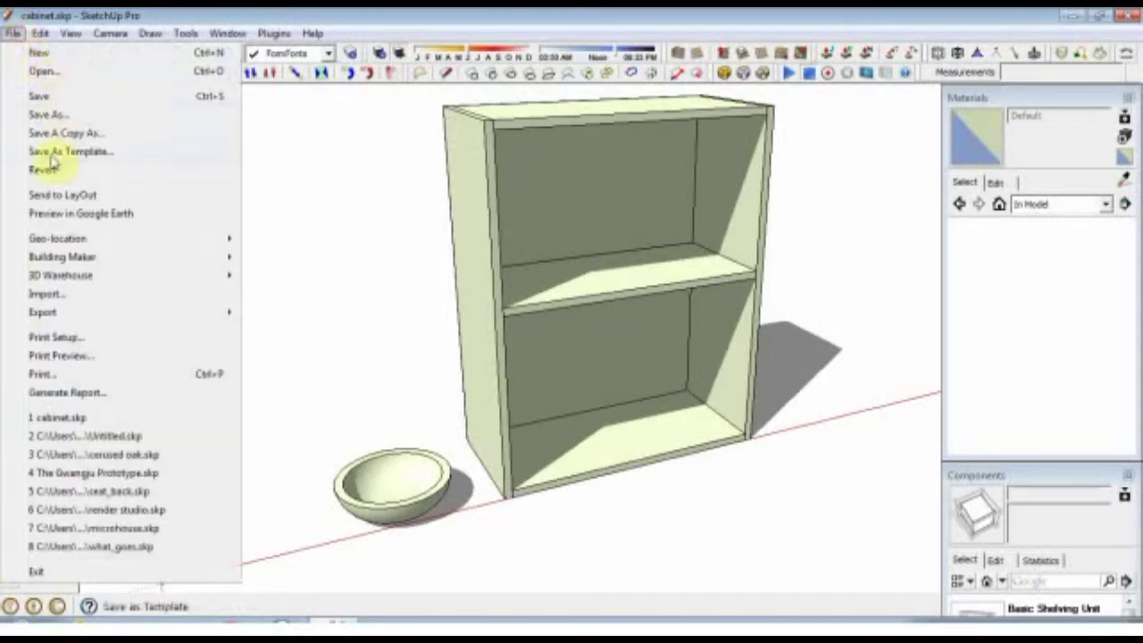
Import limed_oak.jpg with 'Use as texture' enabled.
{"action": "left_click", "coordinate": [44, 295]}
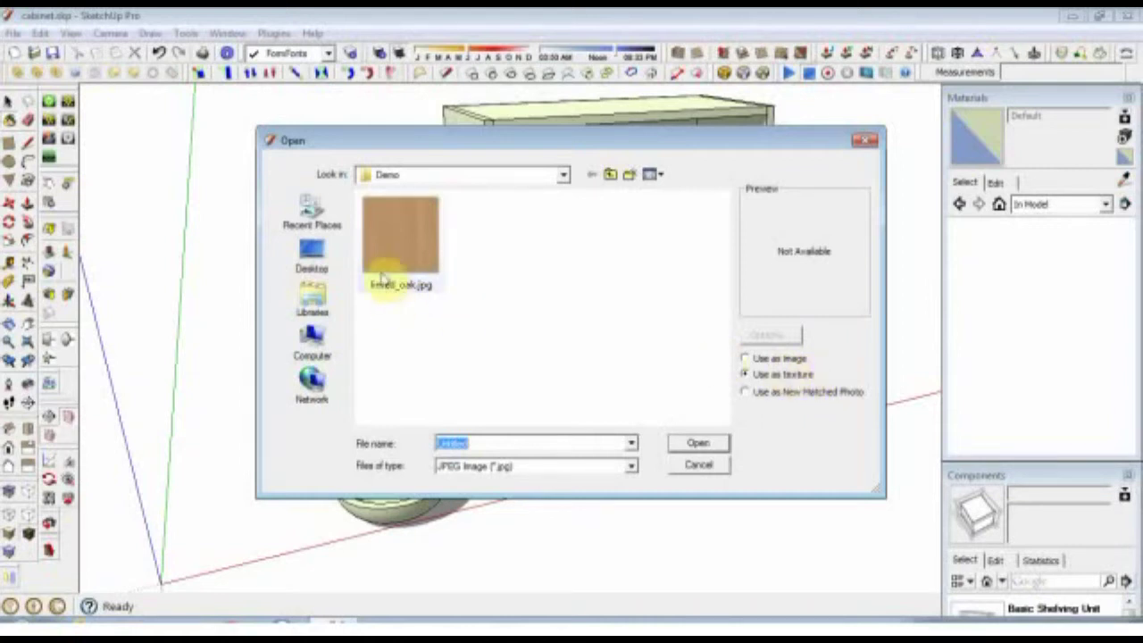
{"action": "left_click", "coordinate": [398, 242]}
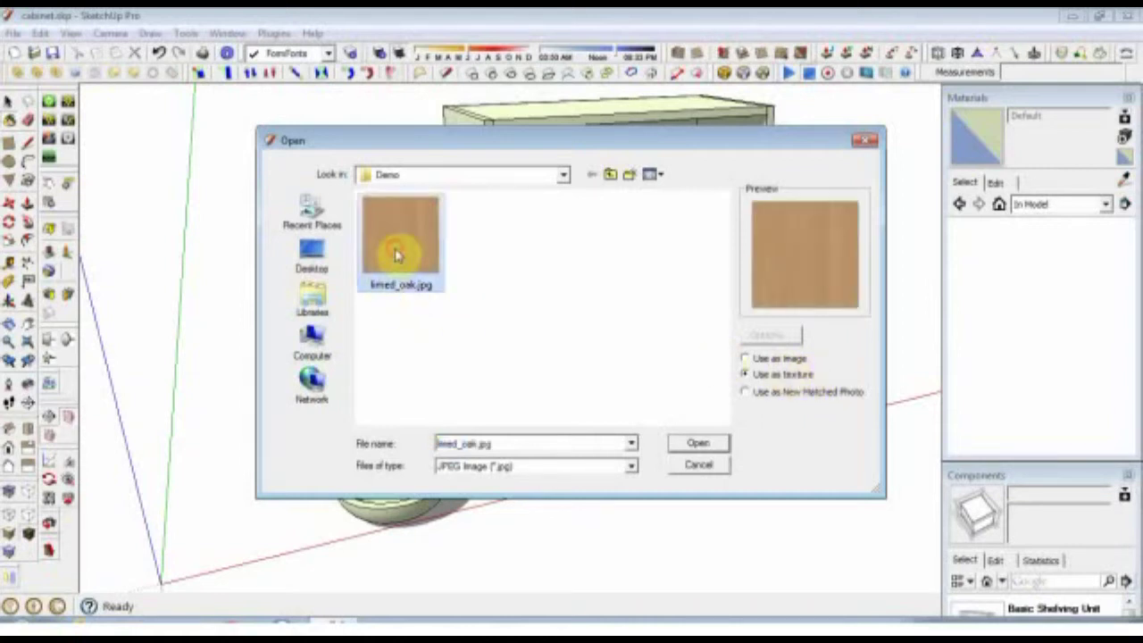
{"action": "left_click", "coordinate": [701, 449]}
Place the limed oak image across the cabinet's lower back panel, creating an in-model material.
{"action": "middle_click_drag", "start_coordinate": [676, 421], "coordinate": [563, 334]}
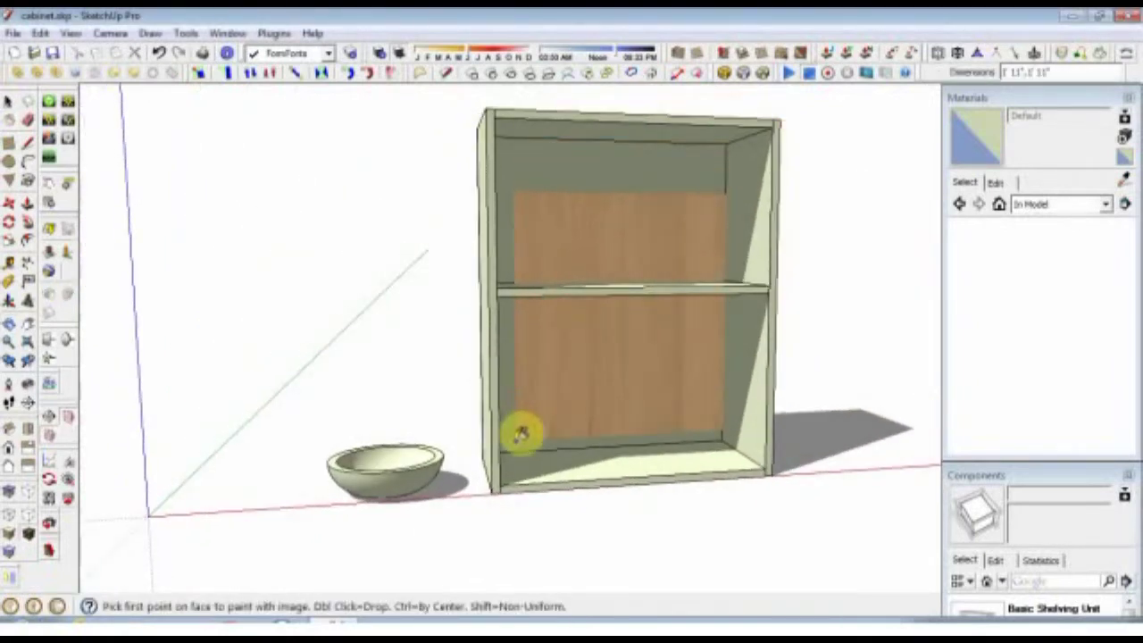
{"action": "left_click", "coordinate": [516, 439]}
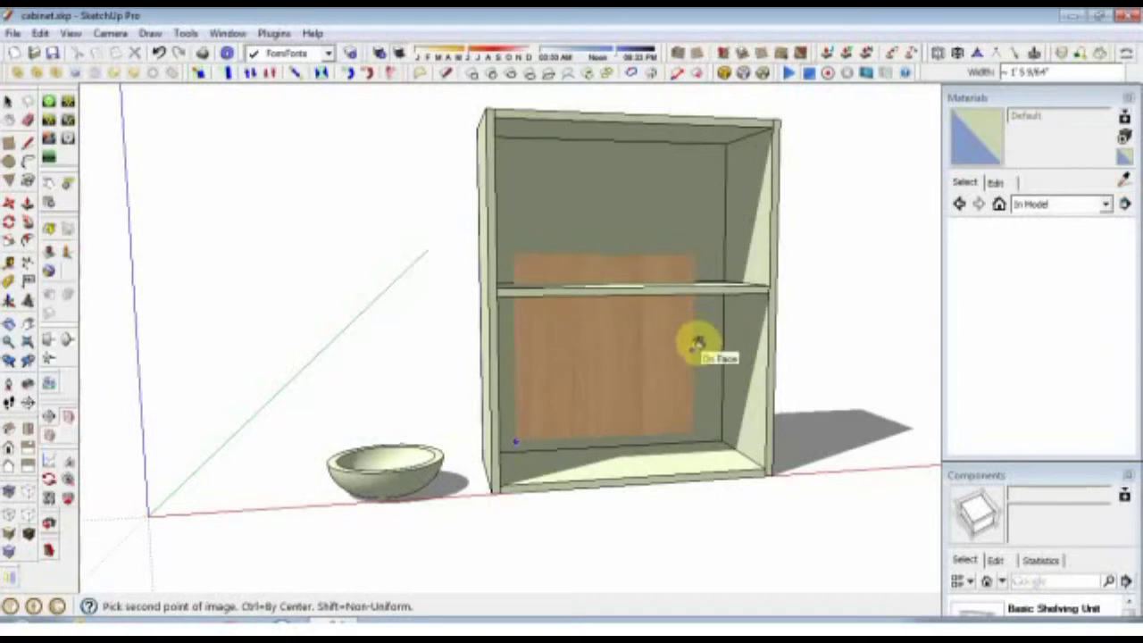
{"action": "left_click", "coordinate": [696, 346]}
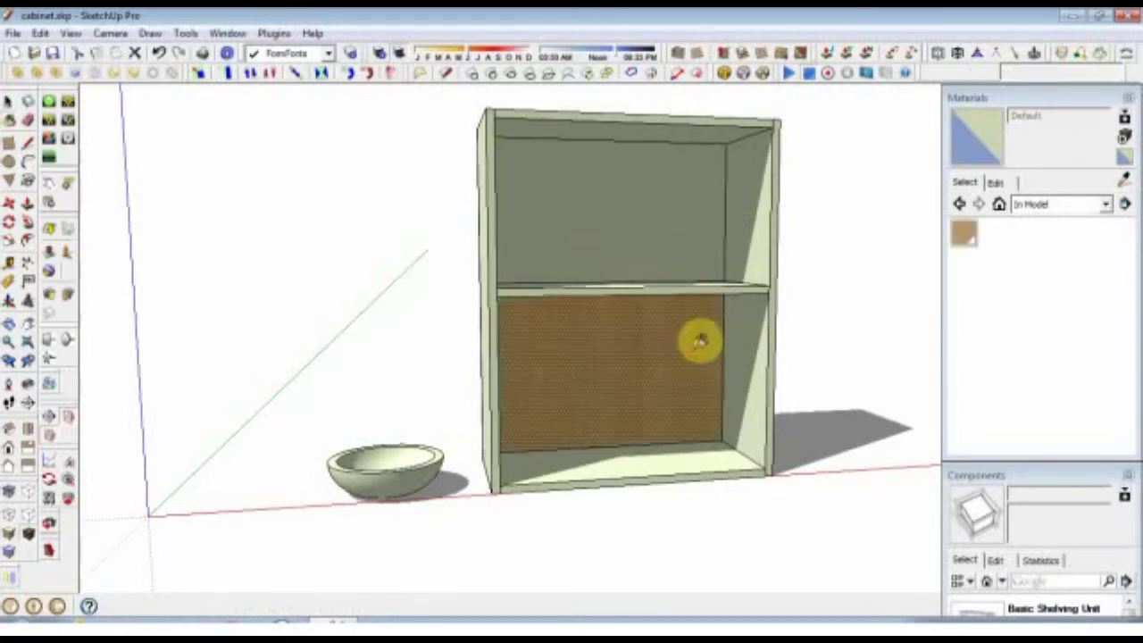
{"action": "left_click", "coordinate": [9, 101]}
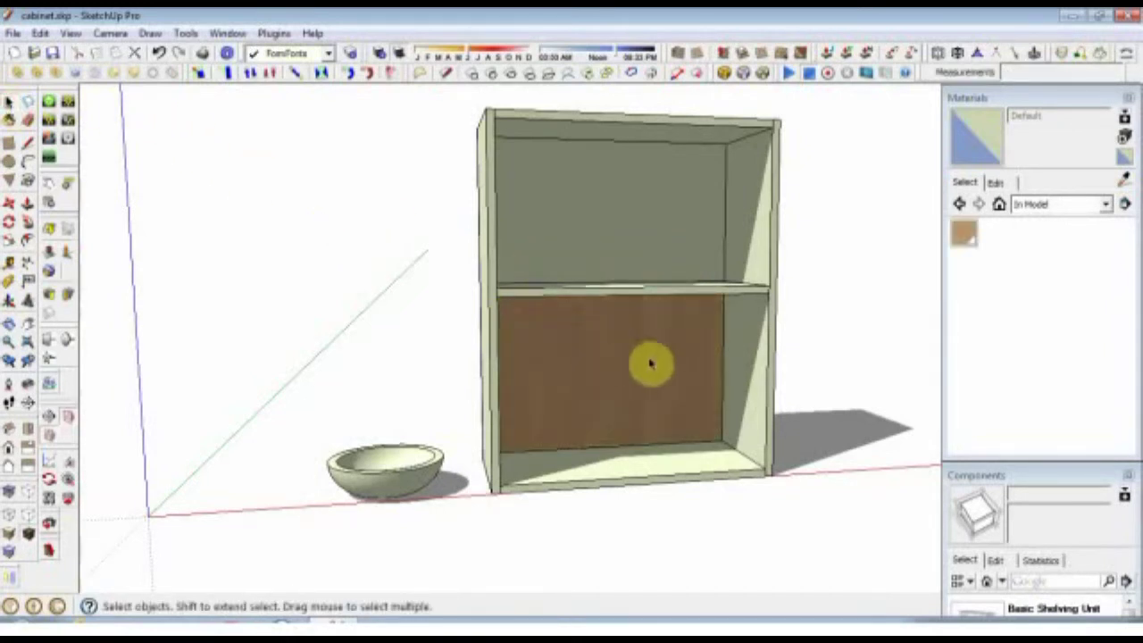
{"action": "mouse_move", "coordinate": [651, 363]}
{"action": "middle_mouse_down"}
{"action": "mouse_move", "coordinate": [658, 372]}
{"action": "mouse_move", "coordinate": [660, 363]}
{"action": "middle_mouse_up"}
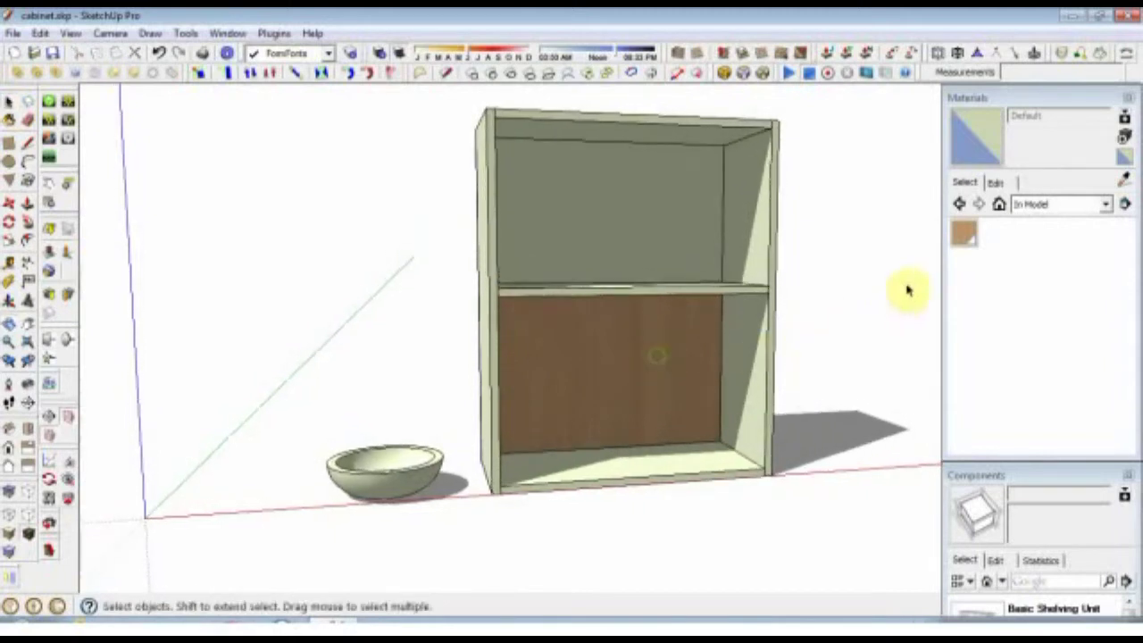
{"action": "left_click", "coordinate": [964, 234]}
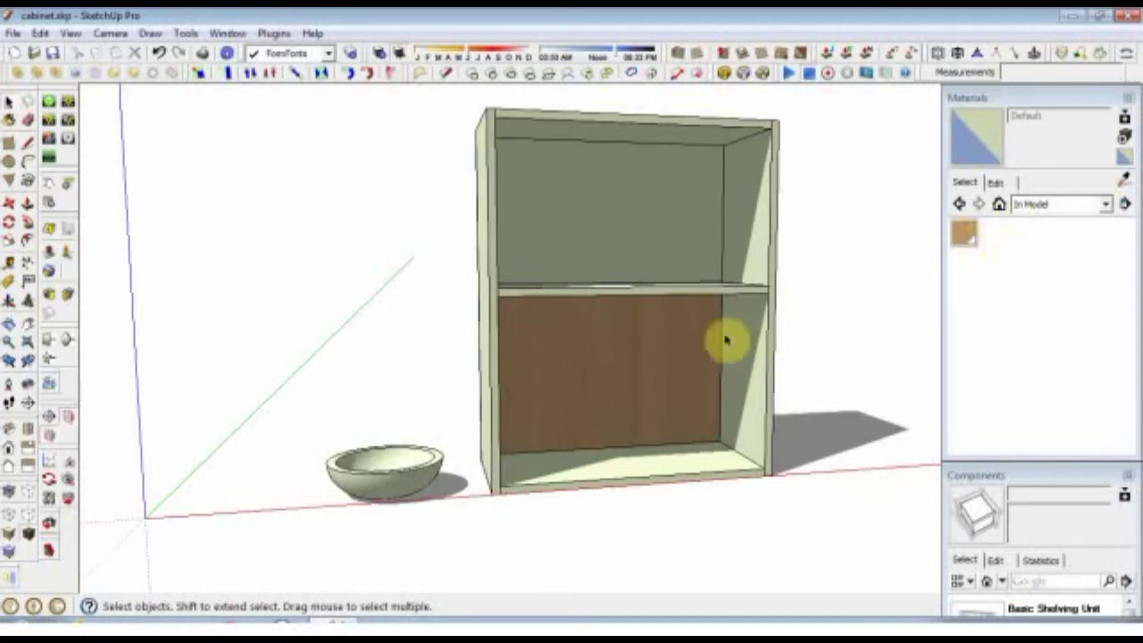
Paint the upper back panel, left side panel and upper inner right wall with limed_oak.
{"action": "left_click", "coordinate": [965, 237]}
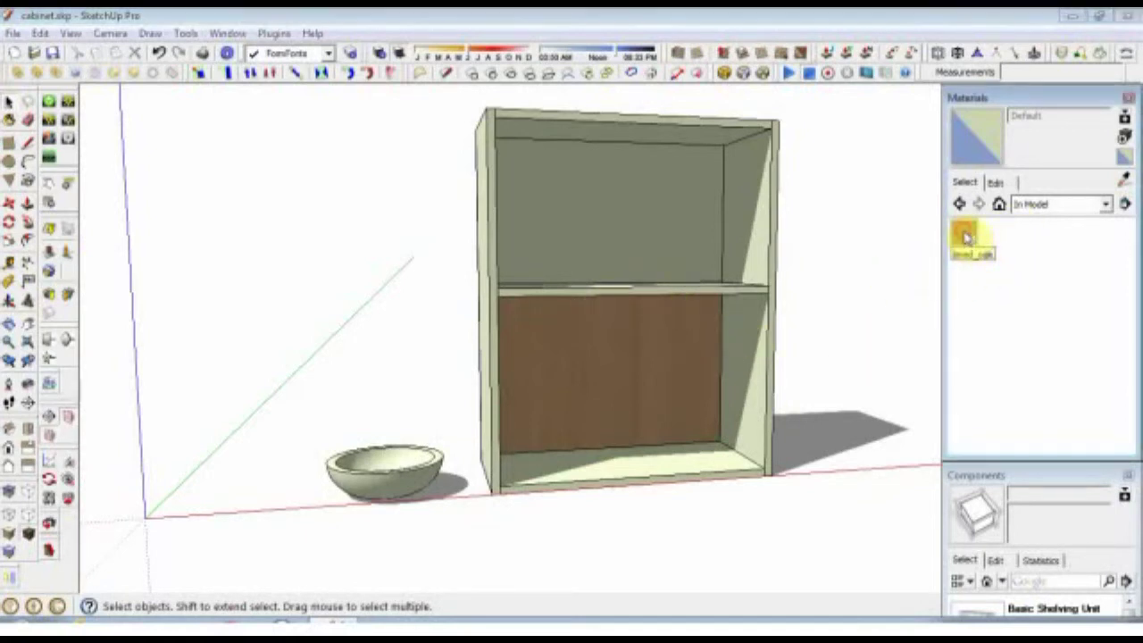
{"action": "left_click", "coordinate": [695, 190]}
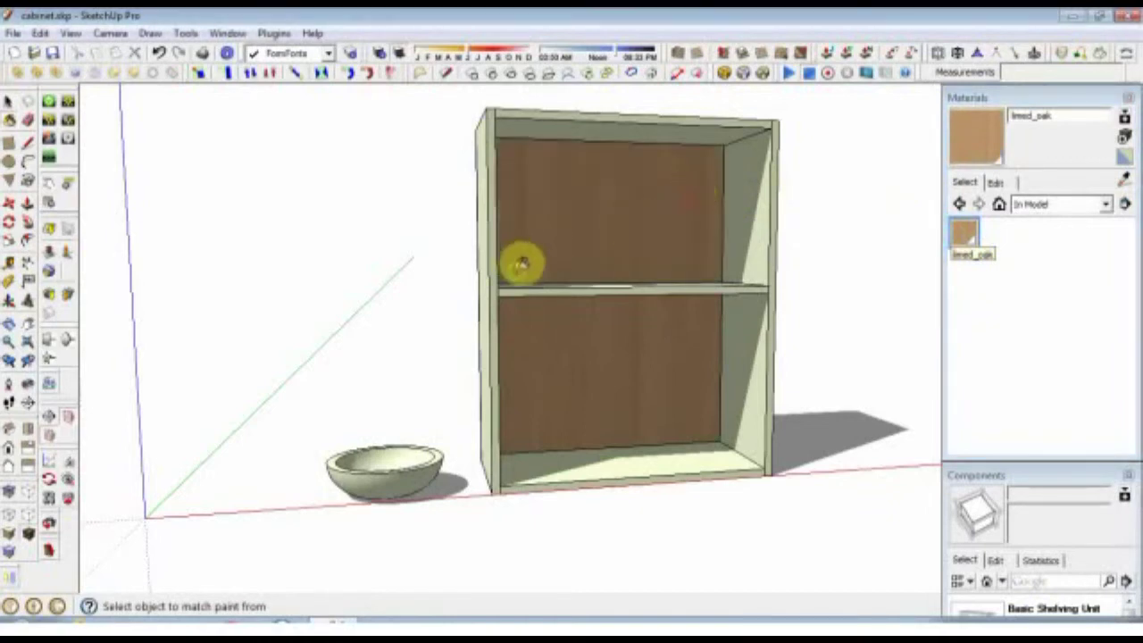
{"action": "mouse_move", "coordinate": [523, 263]}
{"action": "middle_mouse_down"}
{"action": "mouse_move", "coordinate": [658, 281]}
{"action": "mouse_move", "coordinate": [686, 311]}
{"action": "middle_mouse_up"}
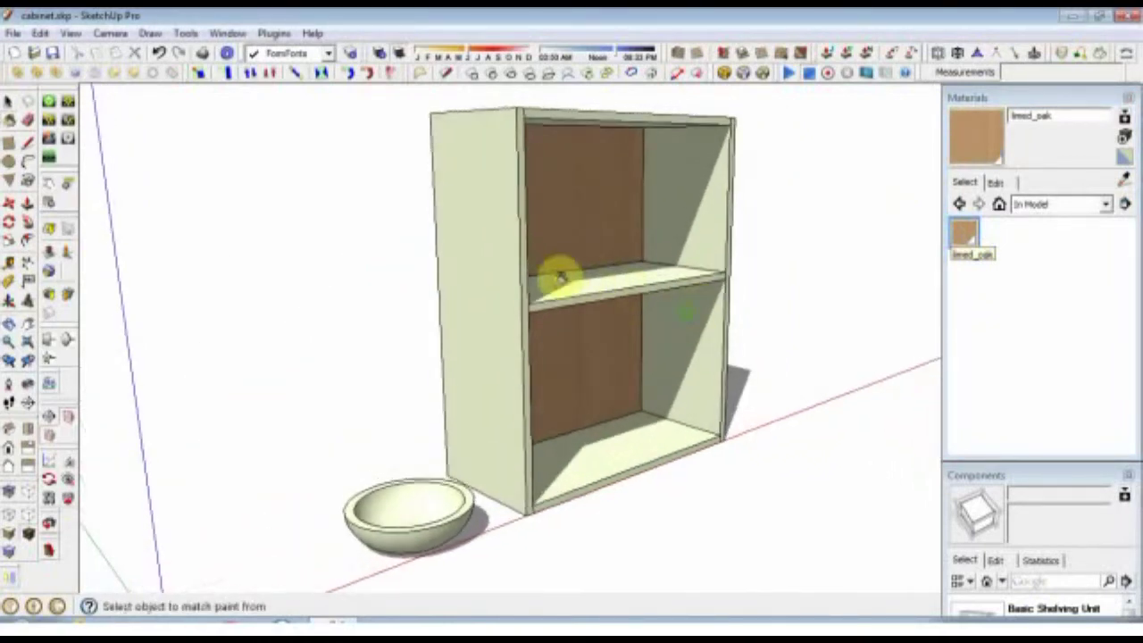
{"action": "left_click", "coordinate": [492, 262]}
{"action": "left_click", "coordinate": [684, 205]}
Paint both compartments' left inner walls and the right exterior side panel with limed oak.
{"action": "mouse_move", "coordinate": [683, 204]}
{"action": "middle_mouse_down"}
{"action": "mouse_move", "coordinate": [540, 252]}
{"action": "mouse_move", "coordinate": [467, 265]}
{"action": "mouse_move", "coordinate": [454, 252]}
{"action": "middle_mouse_up"}
{"action": "left_click", "coordinate": [553, 228]}
{"action": "left_click", "coordinate": [560, 361]}
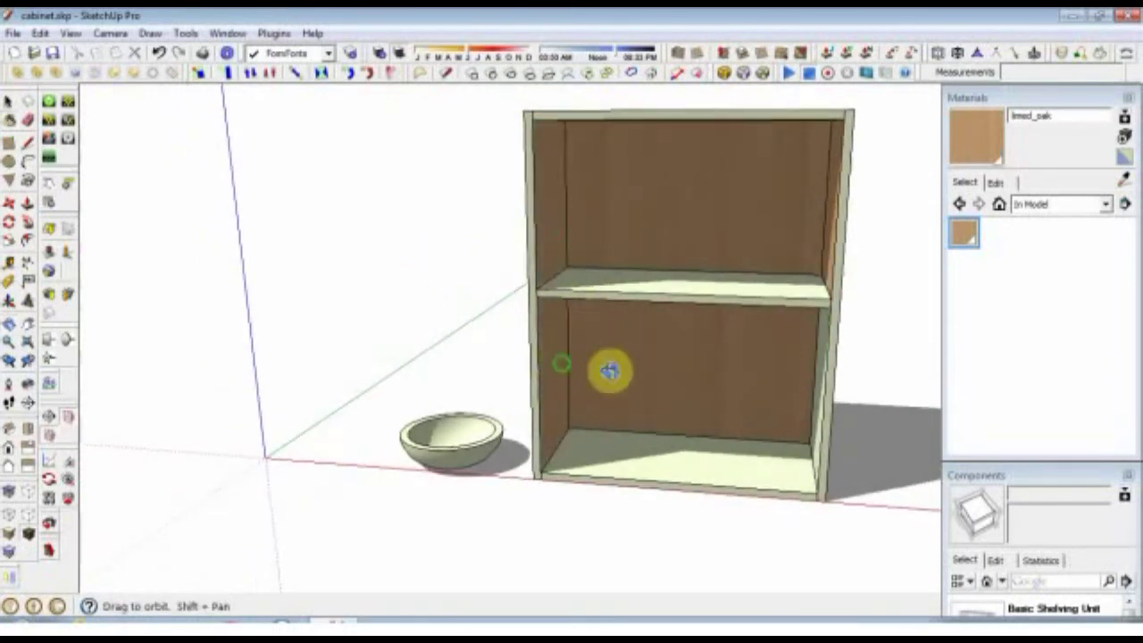
{"action": "mouse_move", "coordinate": [607, 370]}
{"action": "middle_mouse_down"}
{"action": "mouse_move", "coordinate": [806, 343]}
{"action": "mouse_move", "coordinate": [617, 339]}
{"action": "mouse_move", "coordinate": [796, 339]}
{"action": "mouse_move", "coordinate": [800, 351]}
{"action": "mouse_move", "coordinate": [893, 306]}
{"action": "middle_mouse_up"}
{"action": "left_click", "coordinate": [823, 340]}
{"action": "scroll", "coordinate": [884, 309], "scroll_direction": "up", "scroll_amount": 4}
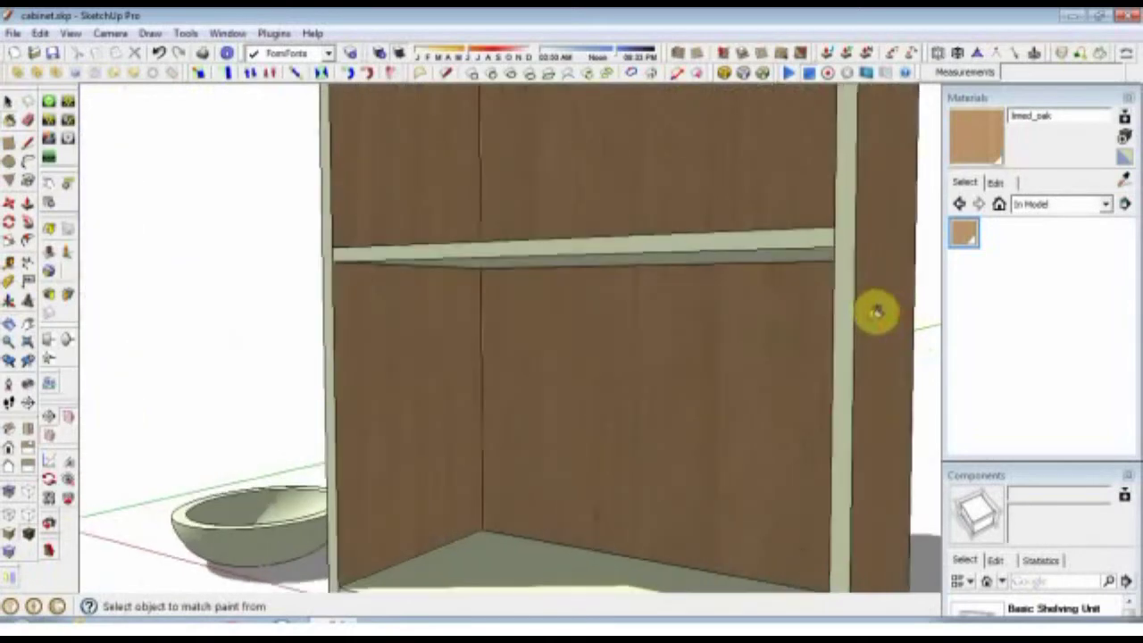
{"action": "scroll", "coordinate": [854, 327], "scroll_direction": "down", "scroll_amount": 5}
{"action": "middle_click_drag", "start_coordinate": [854, 327], "coordinate": [655, 357]}
{"action": "scroll", "coordinate": [555, 284], "scroll_direction": "up", "scroll_amount": 2}
{"action": "scroll", "coordinate": [556, 284], "scroll_direction": "up", "scroll_amount": 2}
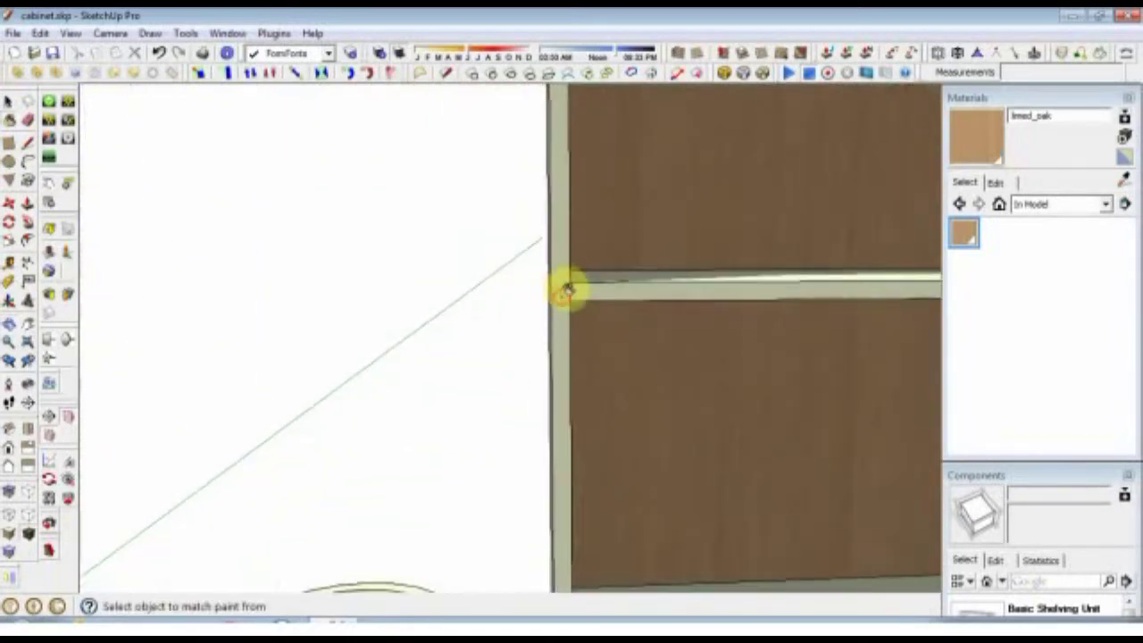
{"action": "scroll", "coordinate": [567, 290], "scroll_direction": "down", "scroll_amount": 5}
{"action": "middle_click_drag", "start_coordinate": [551, 262], "coordinate": [650, 502]}
Apply limed oak to the cabinet's top face plus its left and right edge strips.
{"action": "scroll", "coordinate": [668, 224], "scroll_direction": "up", "scroll_amount": 5}
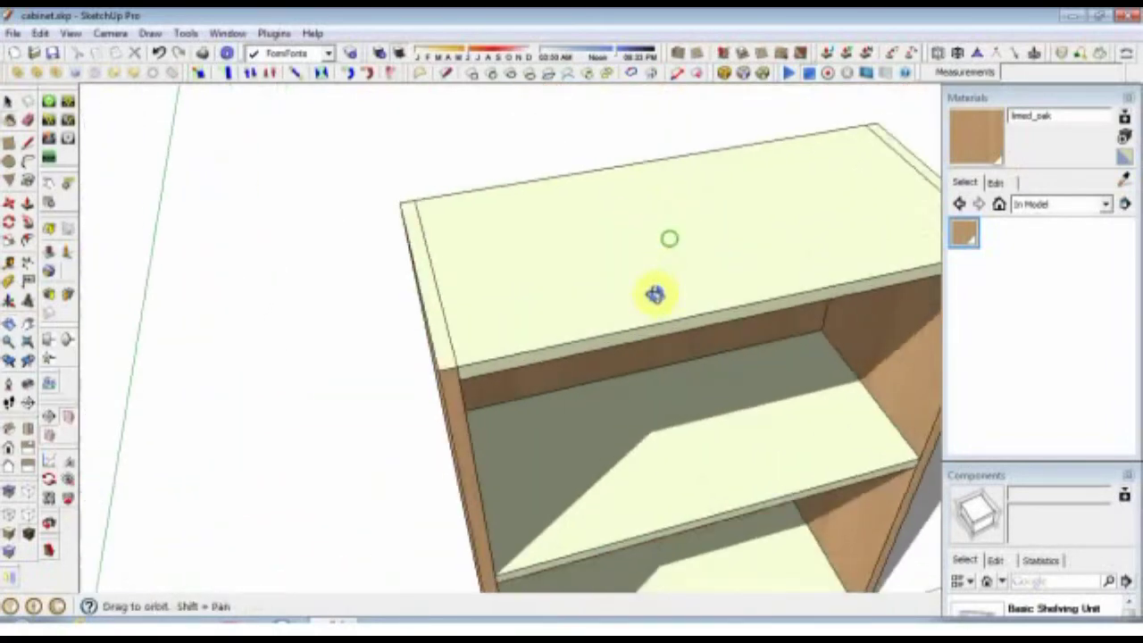
{"action": "mouse_move", "coordinate": [654, 295]}
{"action": "middle_mouse_down"}
{"action": "mouse_move", "coordinate": [655, 309]}
{"action": "mouse_move", "coordinate": [668, 303]}
{"action": "middle_mouse_up"}
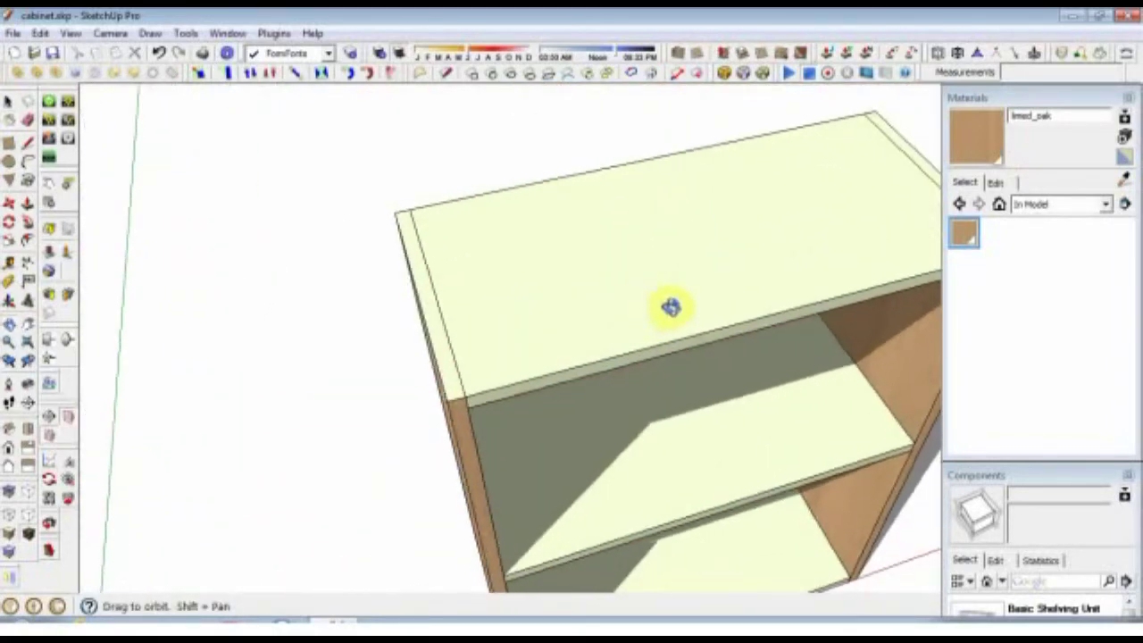
{"action": "left_click", "coordinate": [709, 267]}
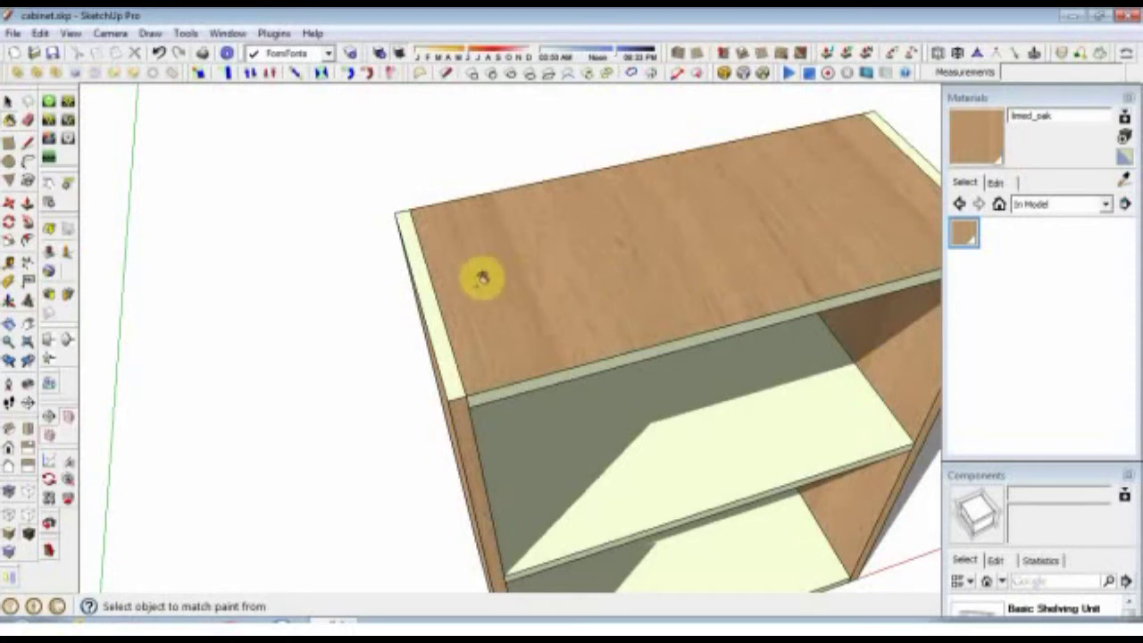
{"action": "mouse_move", "coordinate": [476, 273]}
{"action": "middle_mouse_down"}
{"action": "mouse_move", "coordinate": [459, 316]}
{"action": "mouse_move", "coordinate": [492, 306]}
{"action": "middle_mouse_up"}
{"action": "left_click", "coordinate": [469, 324]}
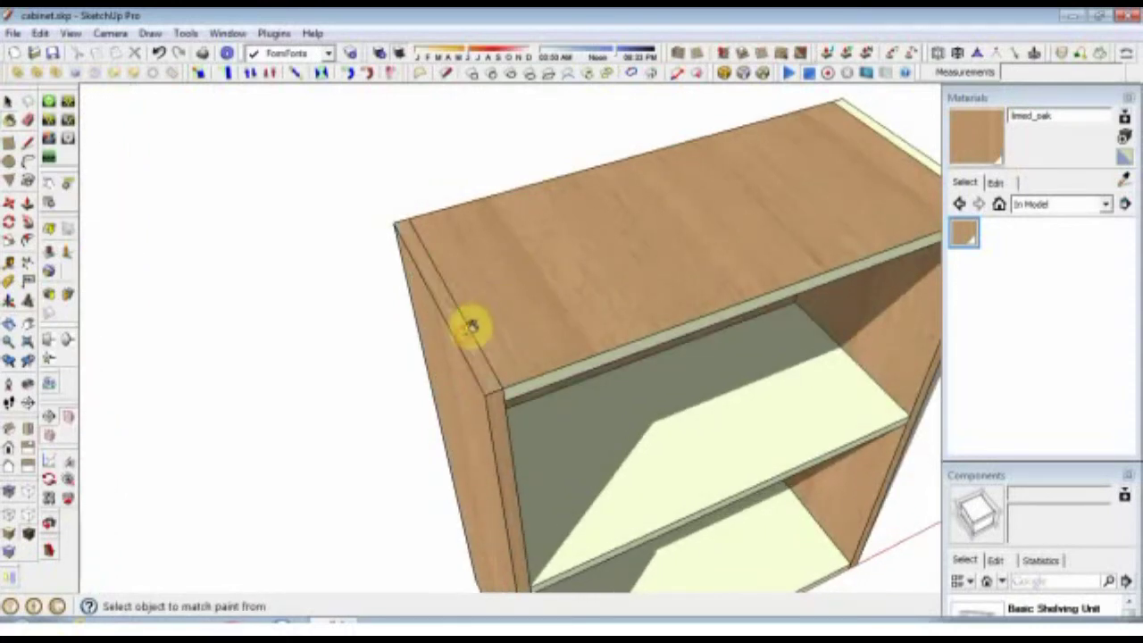
{"action": "middle_click_drag", "start_coordinate": [681, 252], "coordinate": [732, 248]}
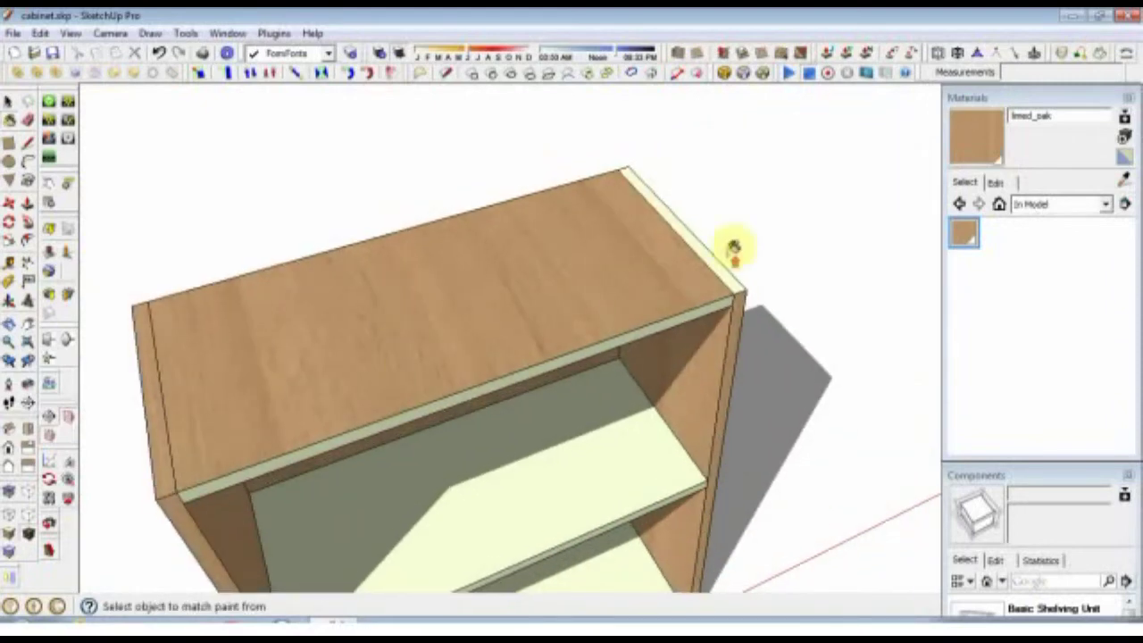
{"action": "scroll", "coordinate": [731, 260], "scroll_direction": "up", "scroll_amount": 5}
{"action": "left_click", "coordinate": [725, 273]}
{"action": "scroll", "coordinate": [729, 263], "scroll_direction": "down", "scroll_amount": 5}
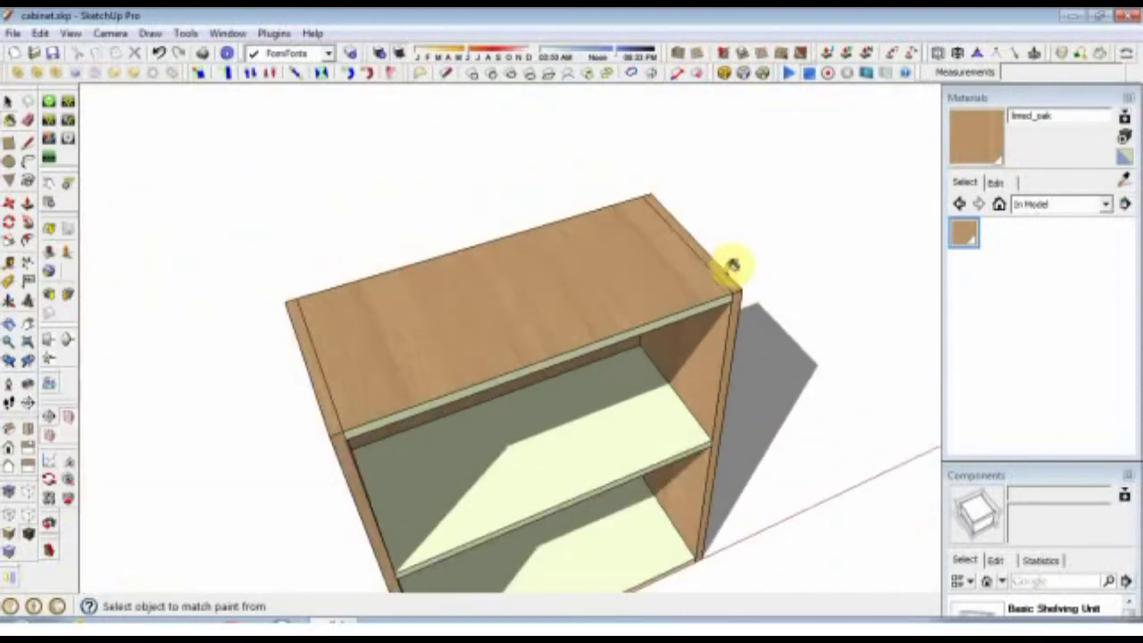
{"action": "mouse_move", "coordinate": [729, 262]}
{"action": "middle_mouse_down"}
{"action": "mouse_move", "coordinate": [691, 247]}
{"action": "mouse_move", "coordinate": [716, 261]}
{"action": "middle_mouse_up"}
{"action": "scroll", "coordinate": [717, 261], "scroll_direction": "up", "scroll_amount": 3}
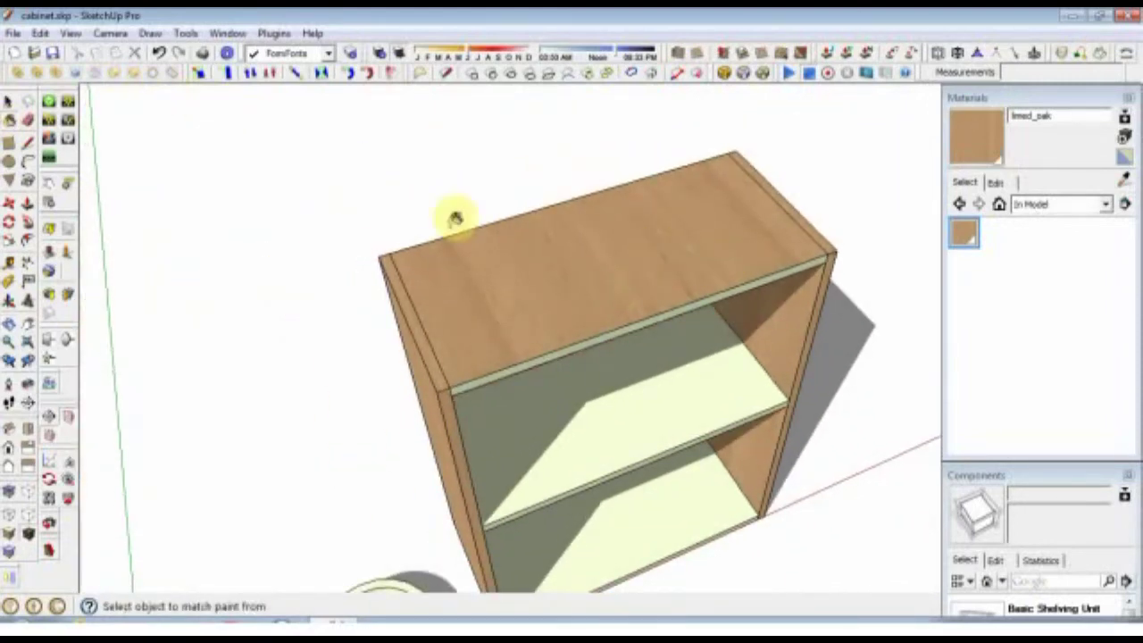
Rotate the cabinet top's limed oak texture 90 degrees using Texture > Position.
{"action": "right_click", "coordinate": [582, 280]}
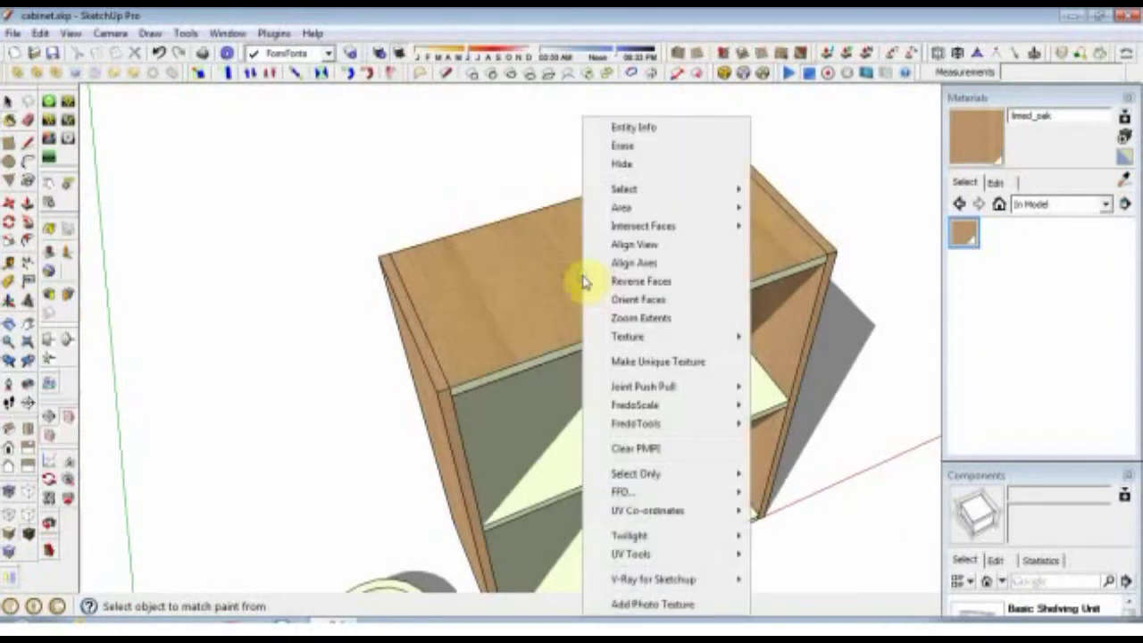
{"action": "mouse_move", "coordinate": [633, 336]}
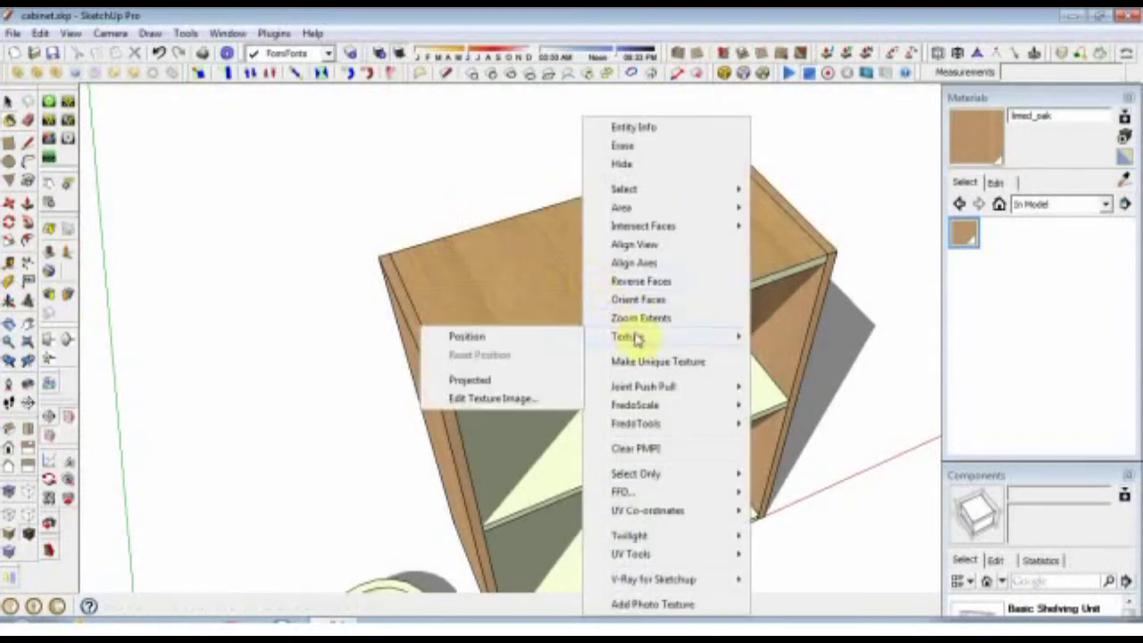
{"action": "left_click", "coordinate": [522, 344]}
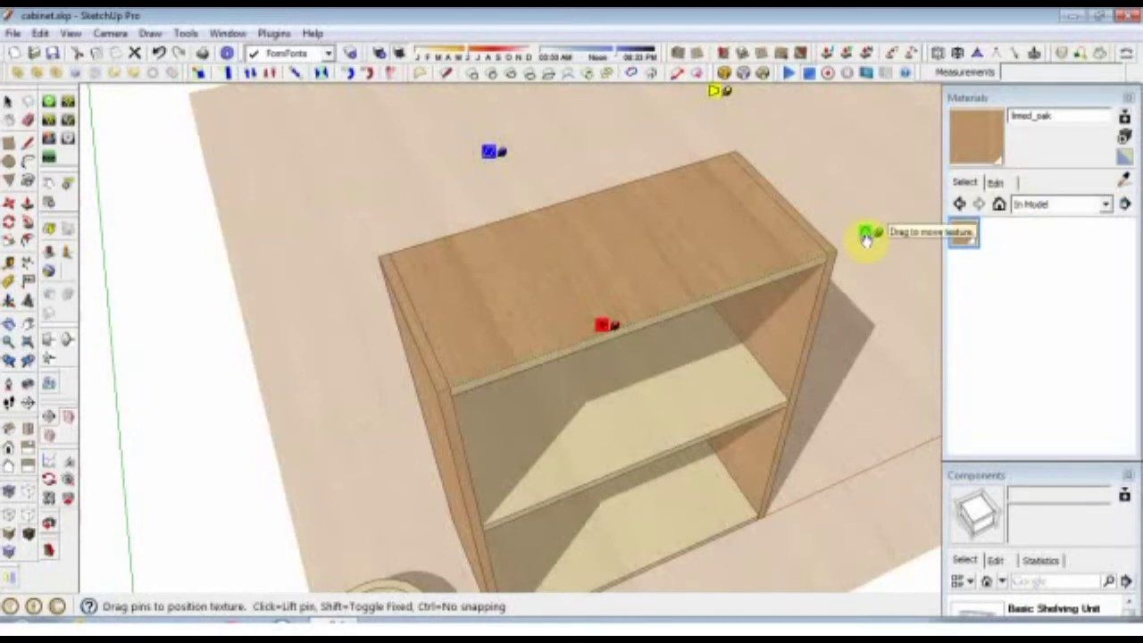
{"action": "right_click", "coordinate": [691, 243]}
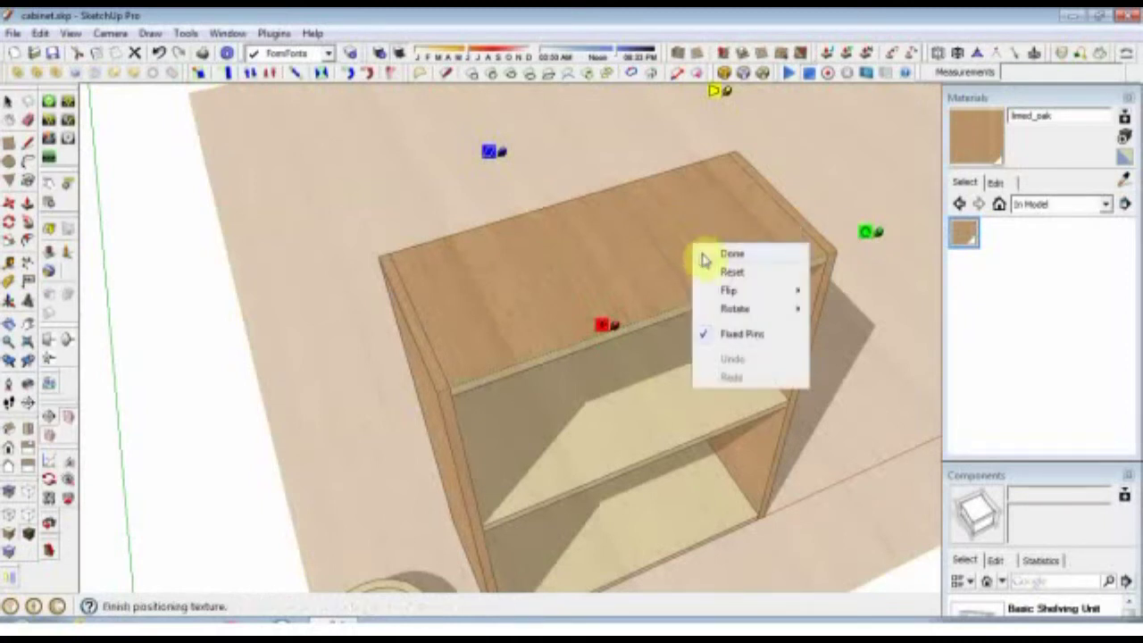
{"action": "mouse_move", "coordinate": [743, 314]}
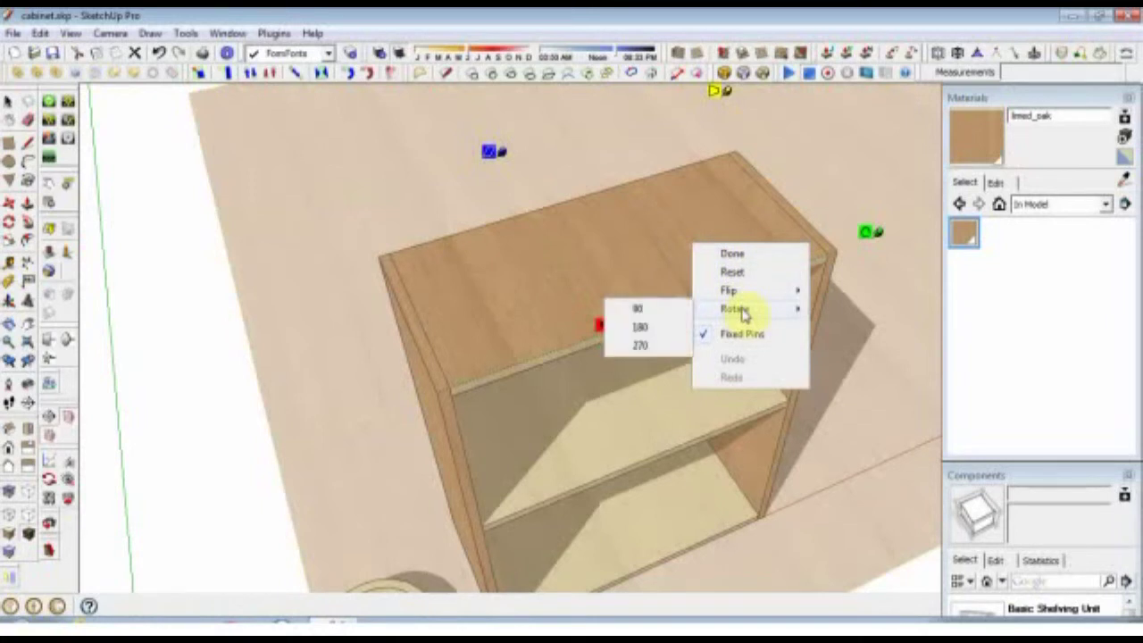
{"action": "left_click", "coordinate": [638, 308]}
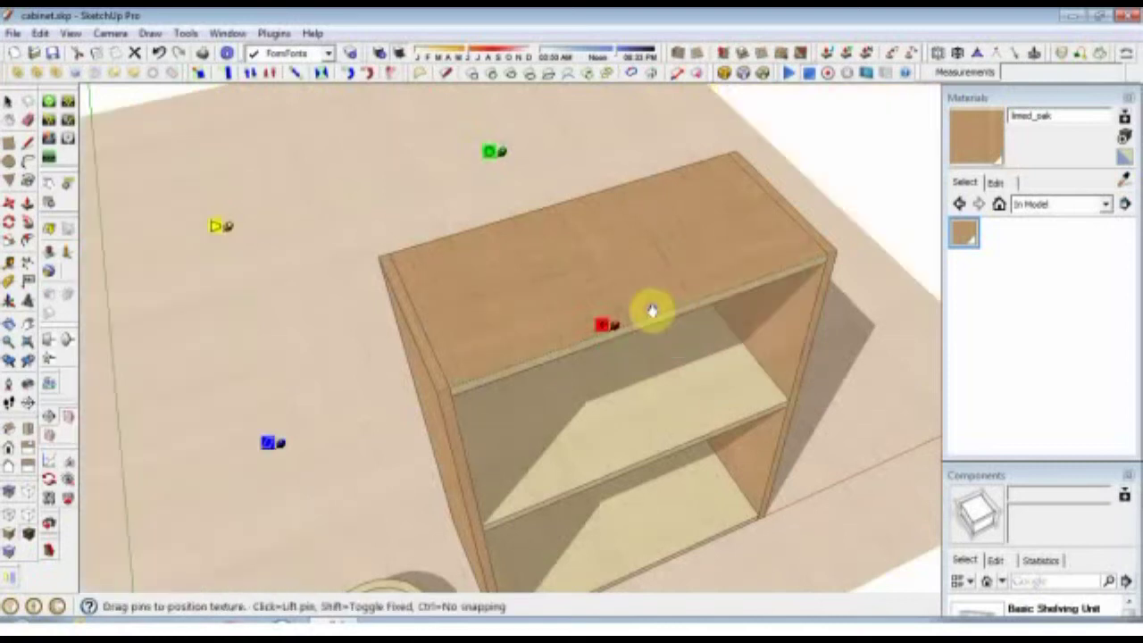
{"action": "right_click", "coordinate": [685, 252]}
{"action": "left_click", "coordinate": [727, 265]}
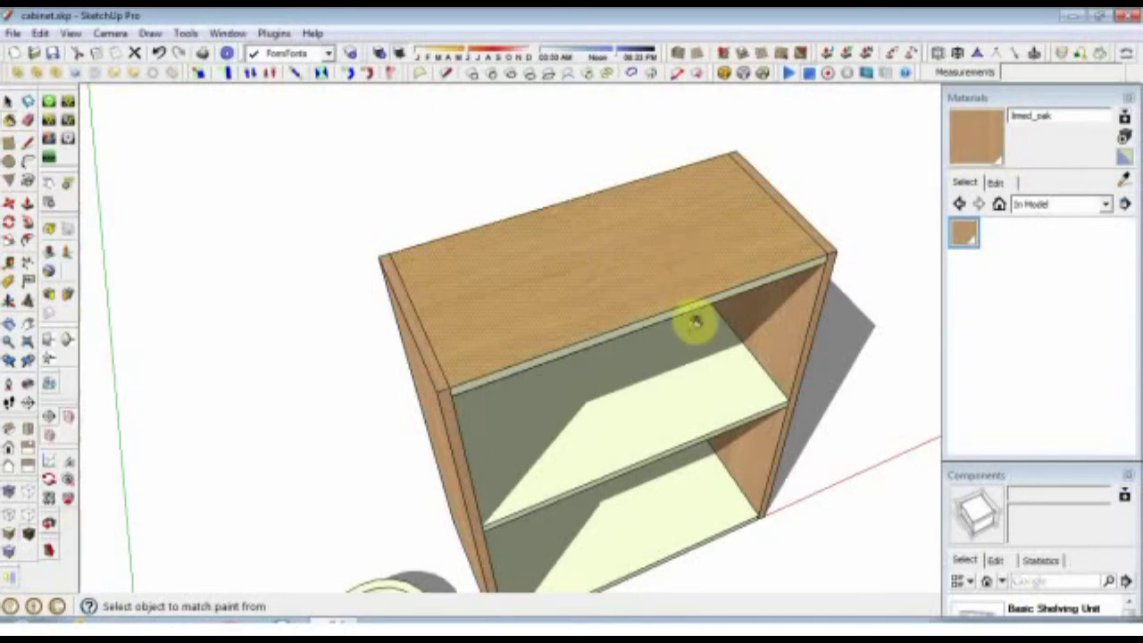
{"action": "middle_click_drag", "start_coordinate": [688, 319], "coordinate": [676, 298]}
Paint the shelf's and cabinet bottom's grey front edges with limed oak.
{"action": "scroll", "coordinate": [700, 341], "scroll_direction": "up", "scroll_amount": 4}
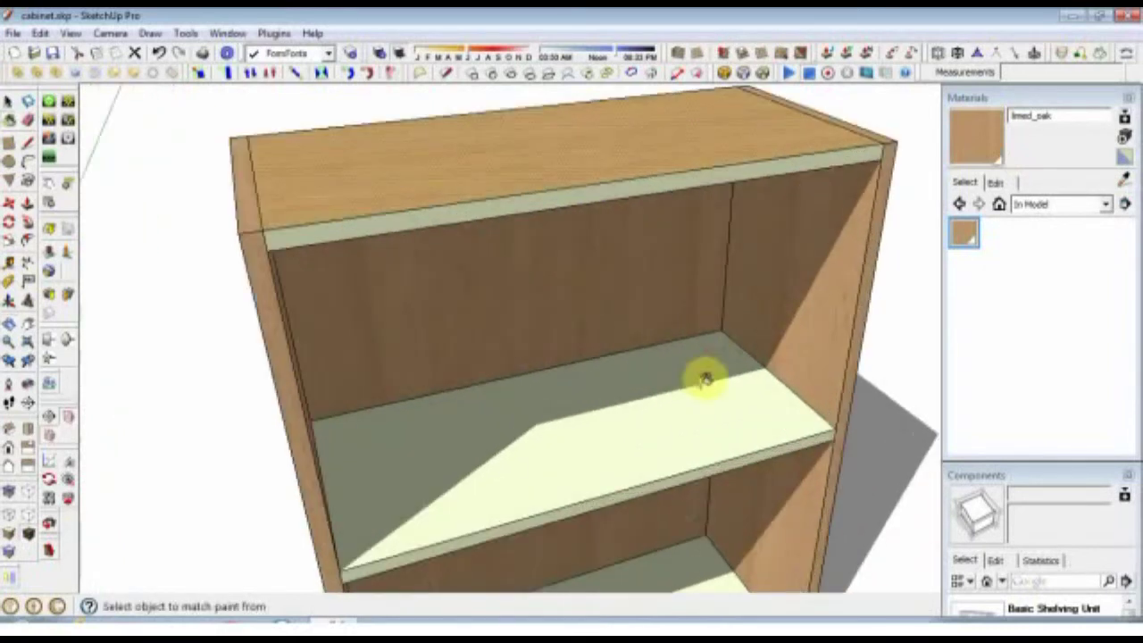
{"action": "scroll", "coordinate": [704, 379], "scroll_direction": "down", "scroll_amount": 5}
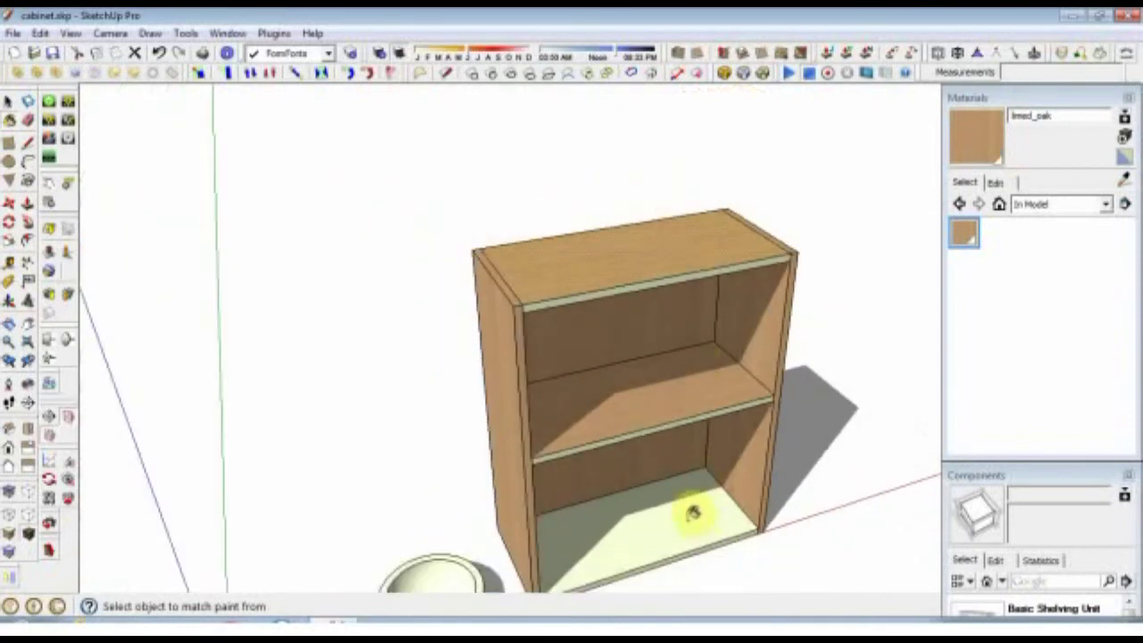
{"action": "middle_click_drag", "start_coordinate": [684, 483], "coordinate": [651, 230]}
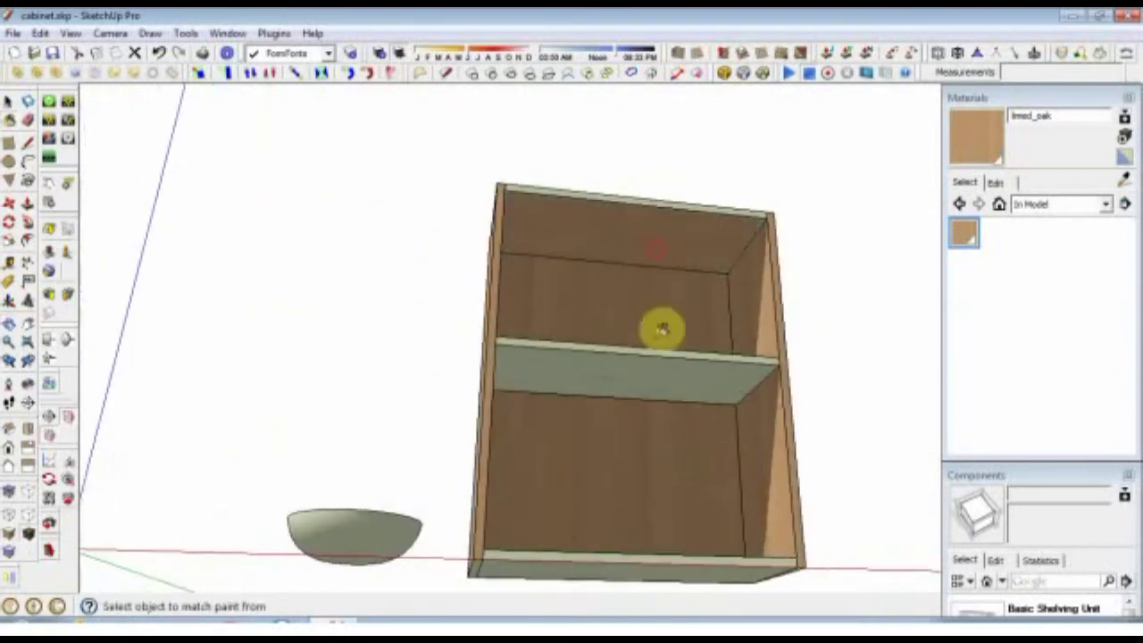
{"action": "left_click", "coordinate": [639, 357]}
{"action": "middle_click_drag", "start_coordinate": [612, 530], "coordinate": [624, 538]}
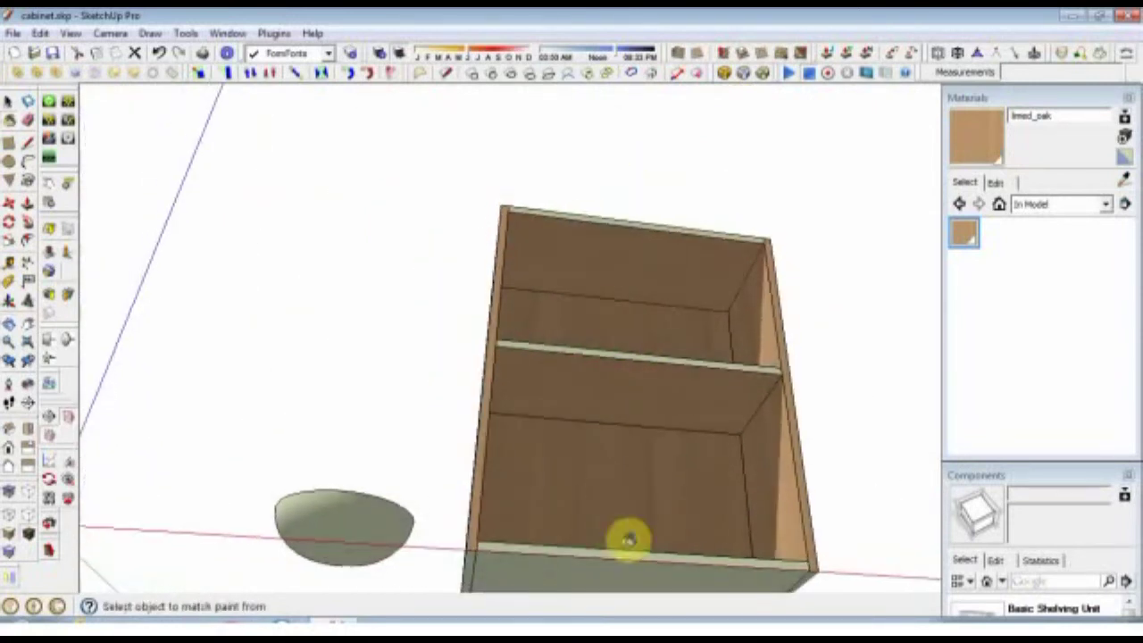
{"action": "left_click", "coordinate": [597, 562]}
Paint the green front strips of the top, shelf and bottom board with limed oak.
{"action": "middle_click_drag", "start_coordinate": [574, 324], "coordinate": [638, 199]}
{"action": "scroll", "coordinate": [637, 198], "scroll_direction": "up", "scroll_amount": 4}
{"action": "left_click", "coordinate": [655, 105]}
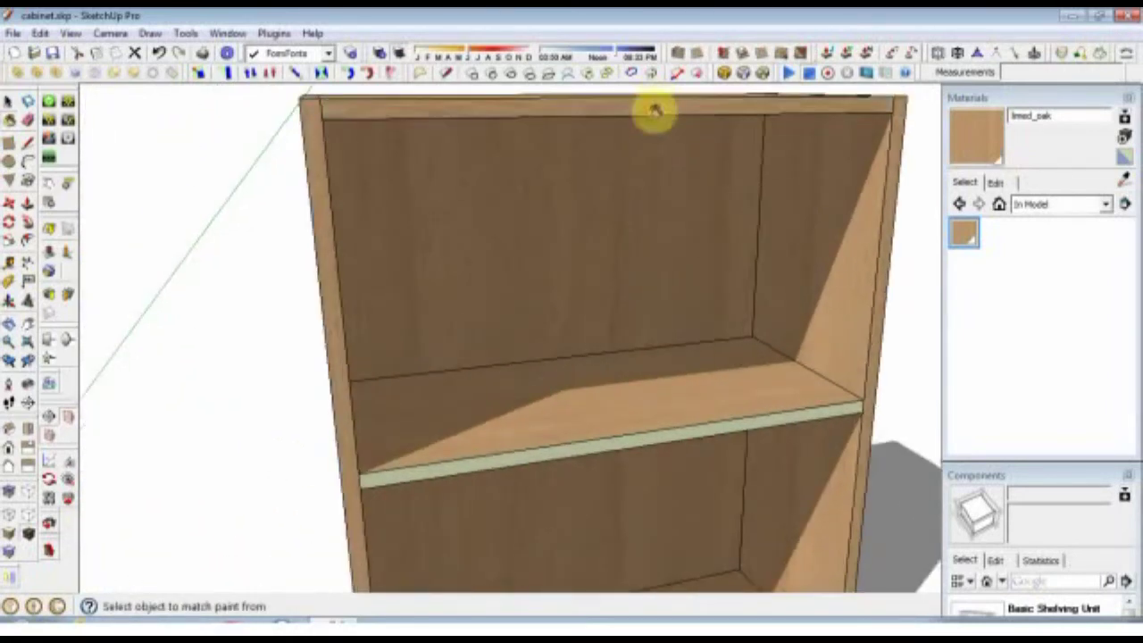
{"action": "scroll", "coordinate": [687, 427], "scroll_direction": "up", "scroll_amount": 4}
{"action": "left_click", "coordinate": [694, 429]}
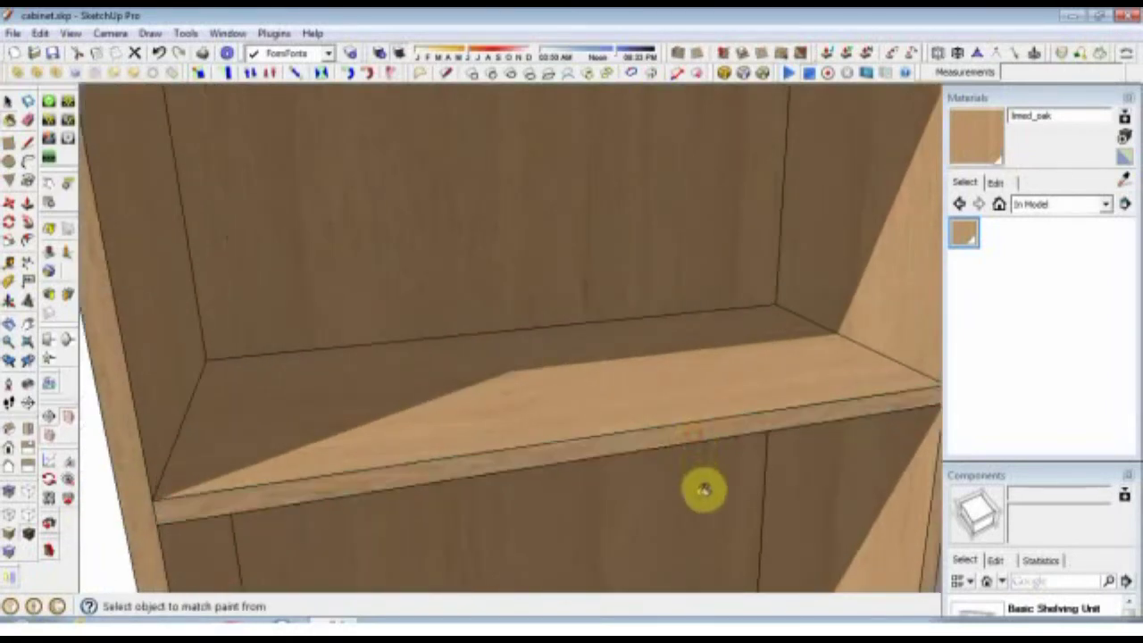
{"action": "mouse_move", "coordinate": [701, 485]}
{"action": "middle_mouse_down"}
{"action": "mouse_move", "coordinate": [712, 429]}
{"action": "mouse_move", "coordinate": [699, 383]}
{"action": "middle_mouse_up"}
{"action": "scroll", "coordinate": [694, 380], "scroll_direction": "up", "scroll_amount": 3}
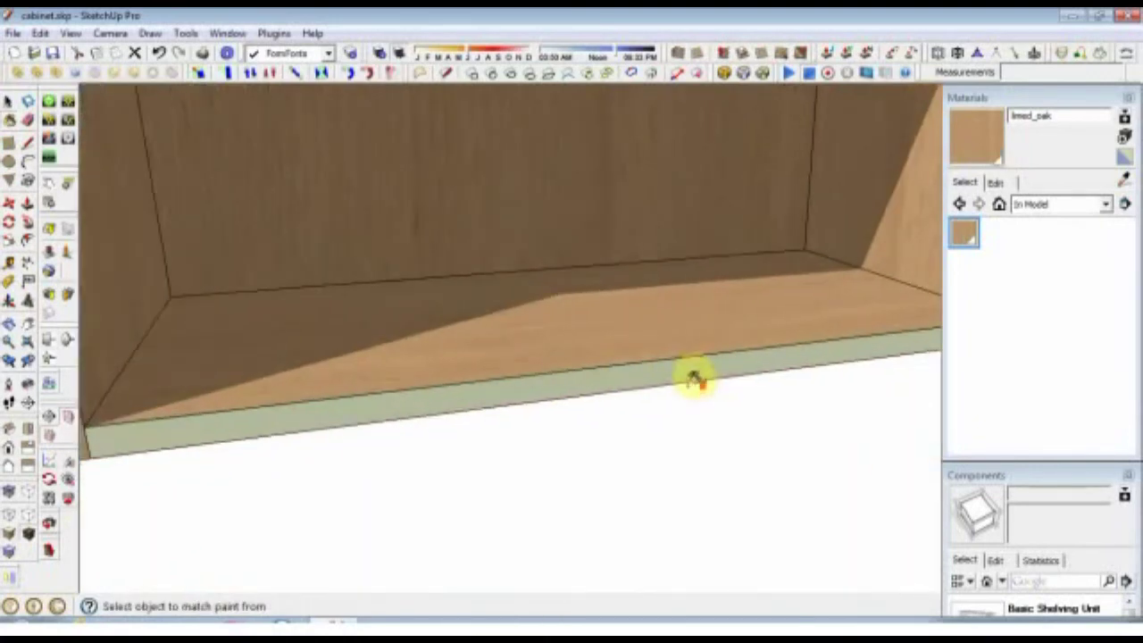
{"action": "left_click", "coordinate": [698, 364]}
{"action": "scroll", "coordinate": [742, 360], "scroll_direction": "down", "scroll_amount": 6}
{"action": "middle_click_drag", "start_coordinate": [742, 360], "coordinate": [714, 527]}
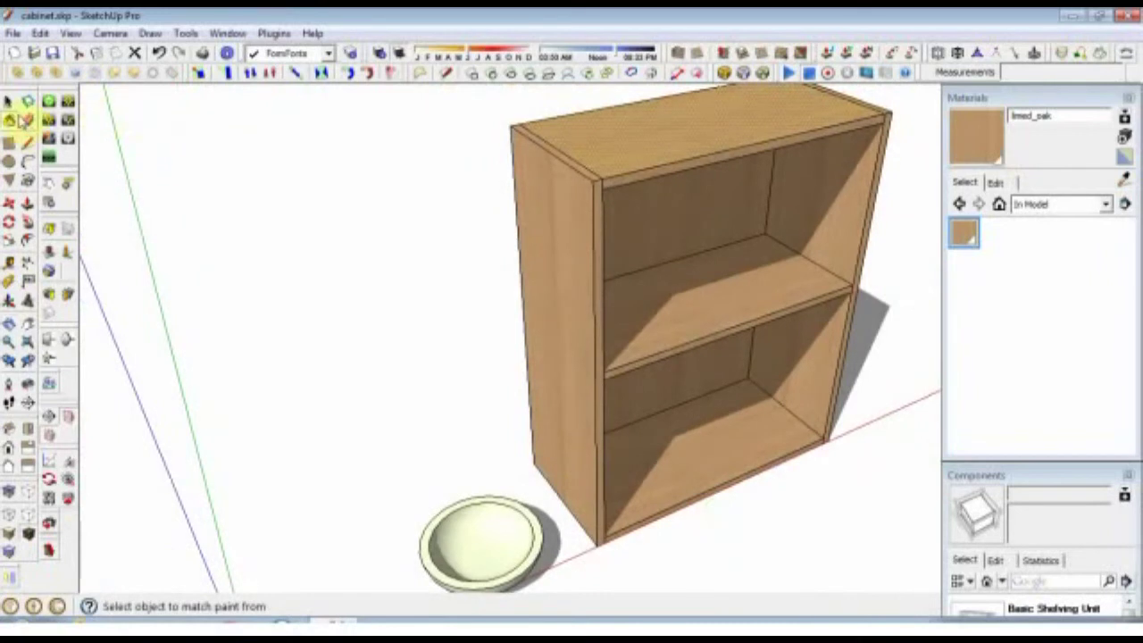
{"action": "left_click", "coordinate": [9, 103]}
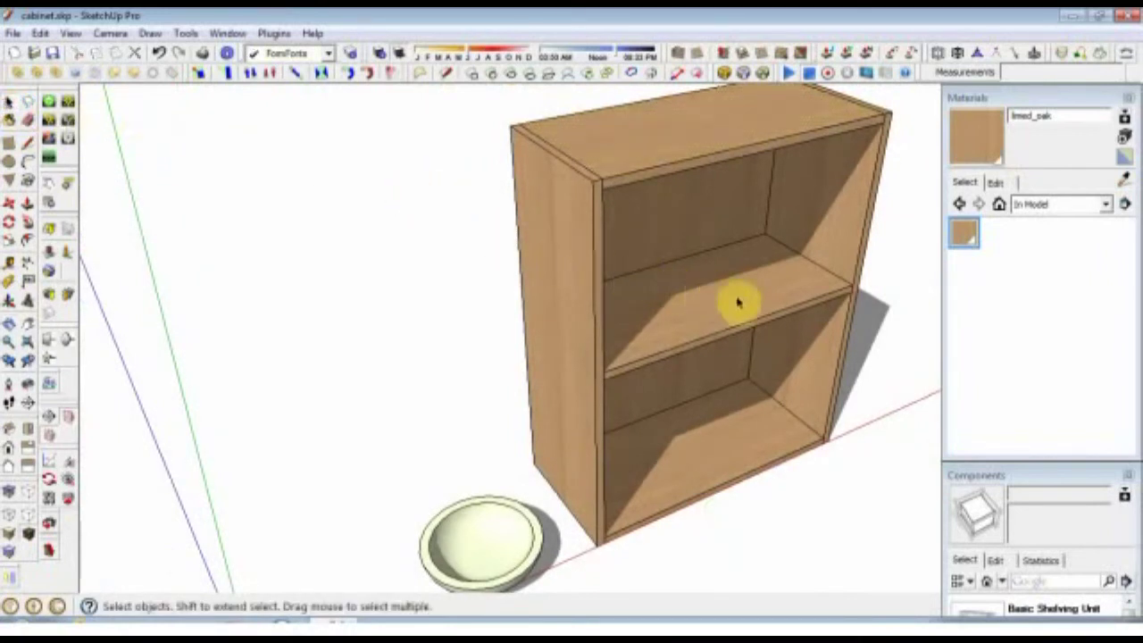
Paint the bowl's inner surface and cream top rim with limed_oak.
{"action": "left_click", "coordinate": [963, 234]}
{"action": "mouse_move", "coordinate": [627, 438]}
{"action": "middle_mouse_down"}
{"action": "mouse_move", "coordinate": [551, 331]}
{"action": "mouse_move", "coordinate": [568, 337]}
{"action": "mouse_move", "coordinate": [599, 296]}
{"action": "mouse_move", "coordinate": [596, 356]}
{"action": "mouse_move", "coordinate": [668, 360]}
{"action": "mouse_move", "coordinate": [712, 379]}
{"action": "mouse_move", "coordinate": [694, 357]}
{"action": "middle_mouse_up"}
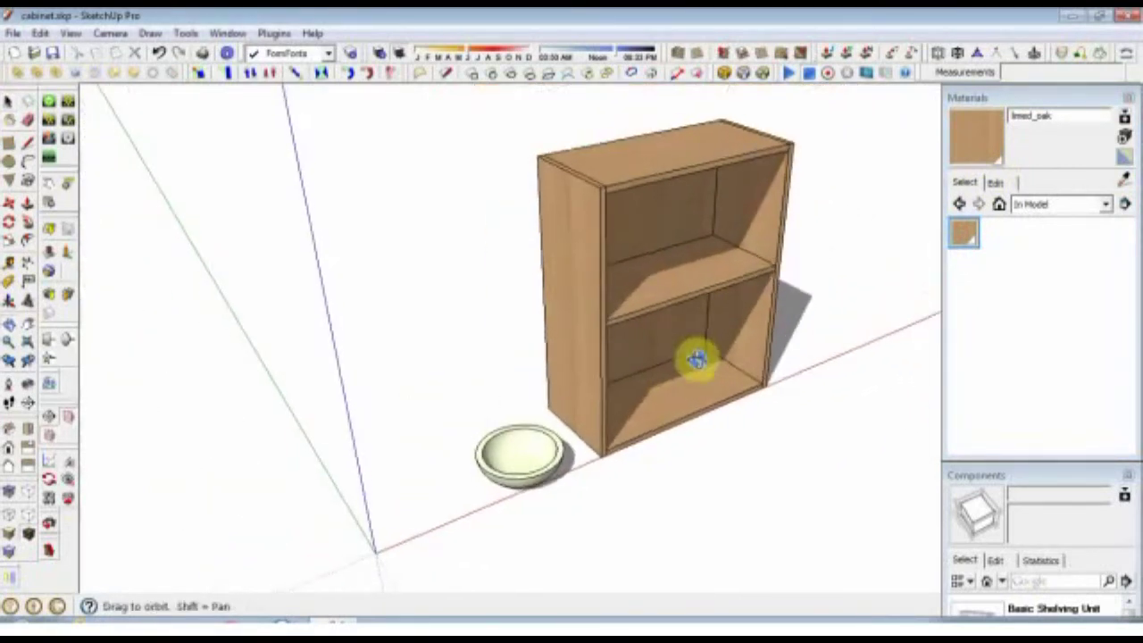
{"action": "scroll", "coordinate": [541, 468], "scroll_direction": "up", "scroll_amount": 8}
{"action": "mouse_move", "coordinate": [588, 409]}
{"action": "middle_mouse_down"}
{"action": "mouse_move", "coordinate": [560, 446]}
{"action": "mouse_move", "coordinate": [595, 426]}
{"action": "mouse_move", "coordinate": [534, 400]}
{"action": "middle_mouse_up"}
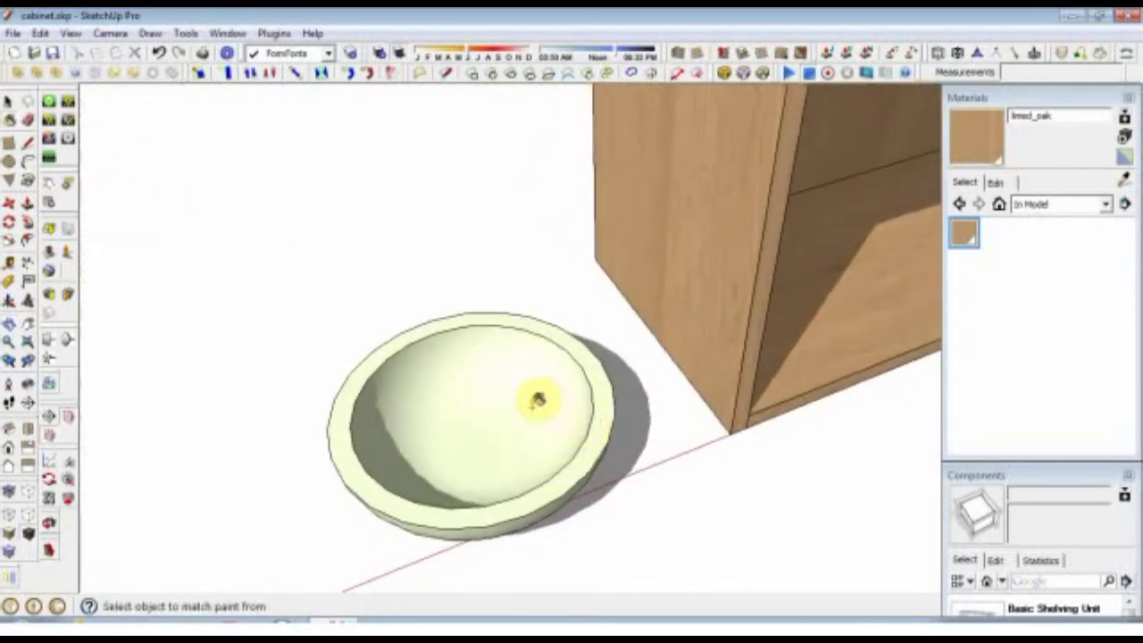
{"action": "left_click", "coordinate": [521, 403]}
{"action": "scroll", "coordinate": [532, 408], "scroll_direction": "up", "scroll_amount": 3}
{"action": "mouse_move", "coordinate": [536, 408]}
{"action": "middle_mouse_down"}
{"action": "mouse_move", "coordinate": [527, 446]}
{"action": "mouse_move", "coordinate": [670, 377]}
{"action": "mouse_move", "coordinate": [645, 459]}
{"action": "mouse_move", "coordinate": [616, 492]}
{"action": "mouse_move", "coordinate": [612, 477]}
{"action": "mouse_move", "coordinate": [693, 401]}
{"action": "mouse_move", "coordinate": [740, 390]}
{"action": "mouse_move", "coordinate": [649, 467]}
{"action": "mouse_move", "coordinate": [665, 438]}
{"action": "middle_mouse_up"}
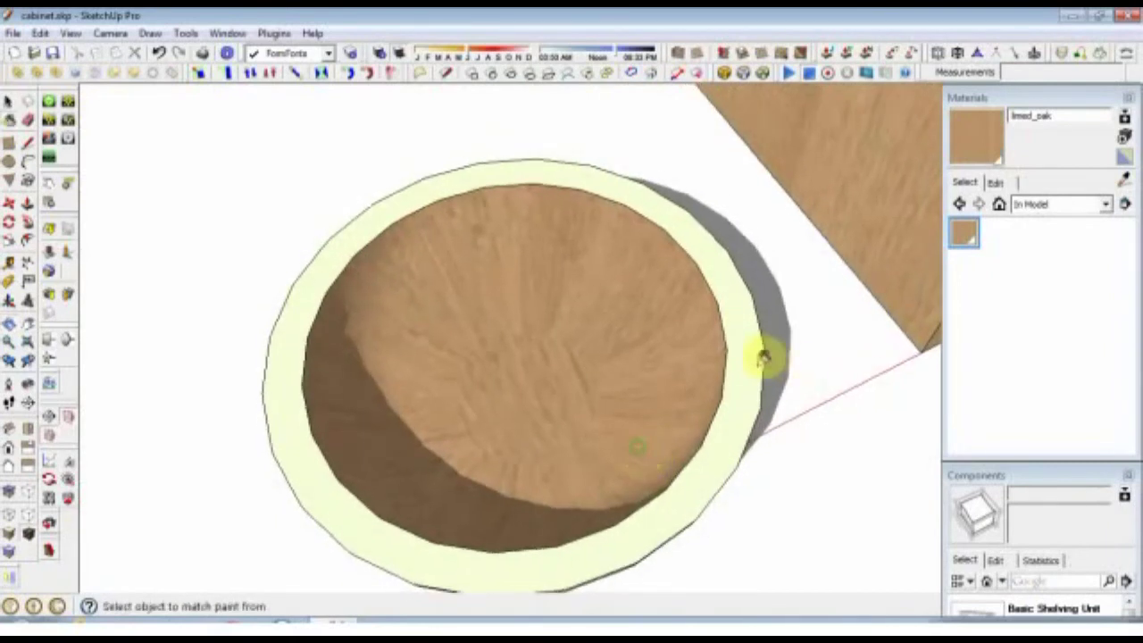
{"action": "left_click", "coordinate": [750, 352]}
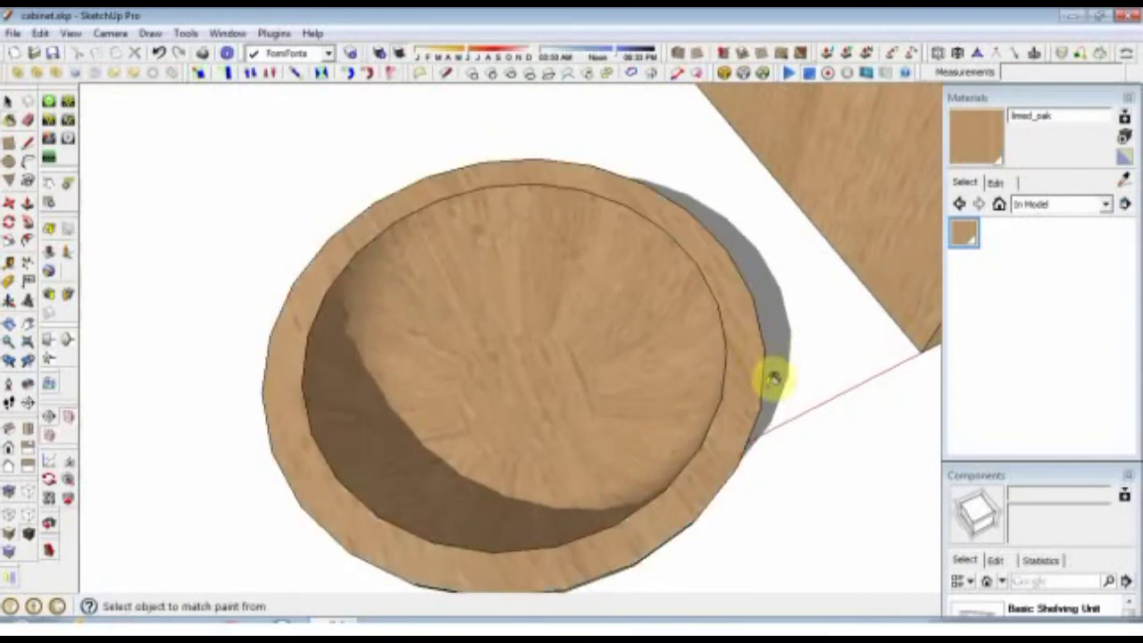
{"action": "middle_click_drag", "start_coordinate": [773, 380], "coordinate": [782, 316]}
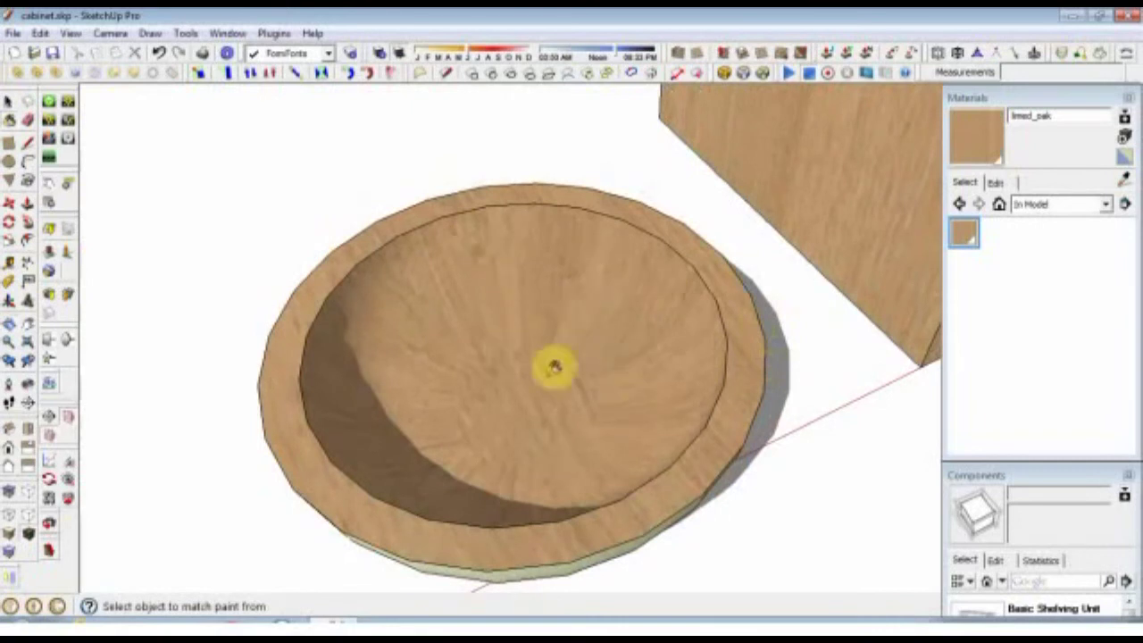
{"action": "left_click", "coordinate": [9, 101]}
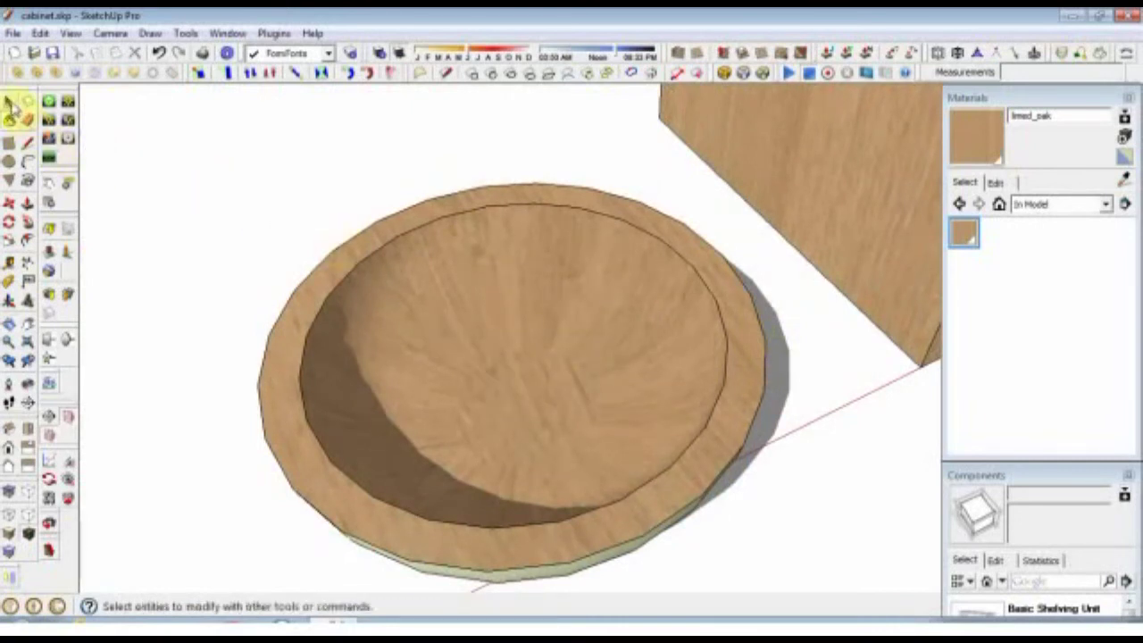
Turn on View > Hidden Geometry to show the bowl's dashed facet grid.
{"action": "left_click", "coordinate": [71, 34]}
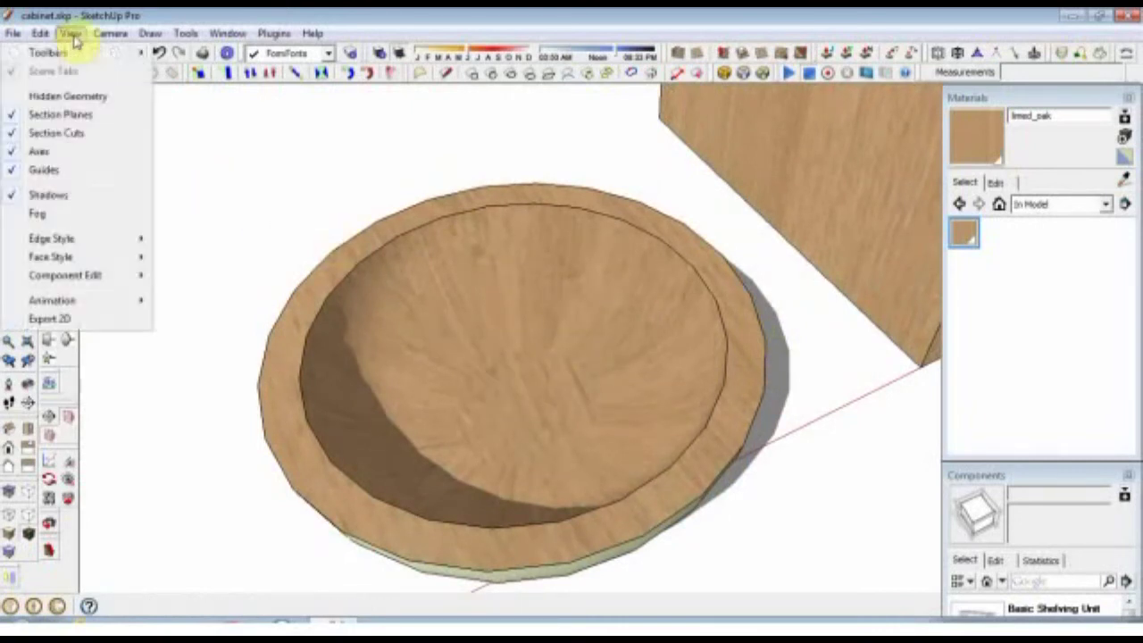
{"action": "left_click", "coordinate": [67, 96]}
{"action": "middle_click_drag", "start_coordinate": [383, 300], "coordinate": [500, 357]}
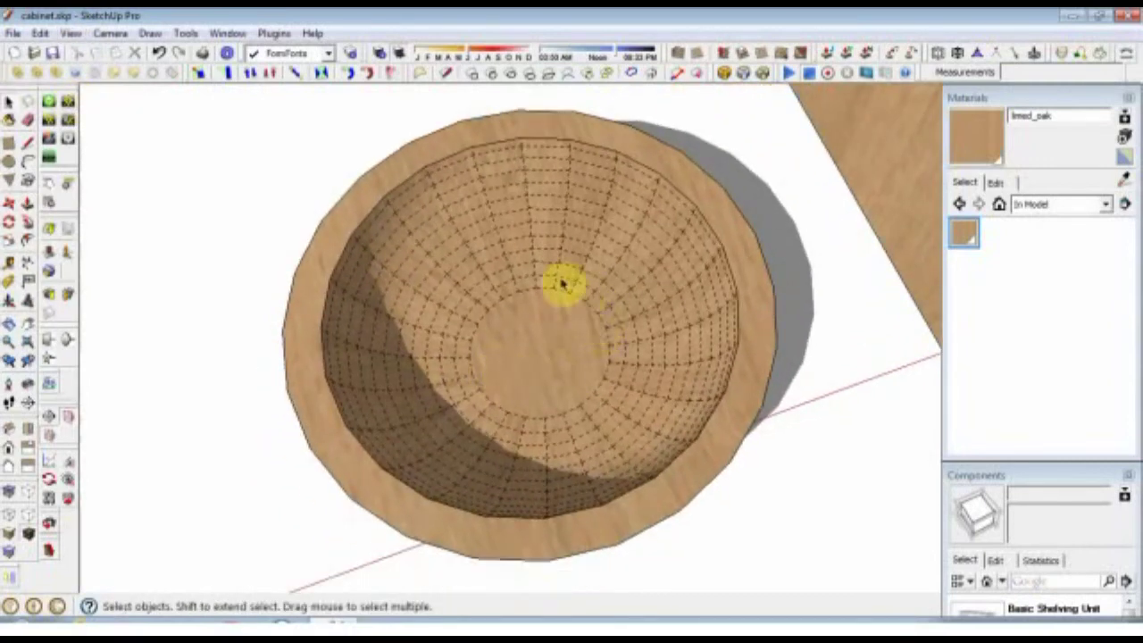
Set the wood texture on the bowl's centre face to Texture > Projected.
{"action": "right_click", "coordinate": [552, 350]}
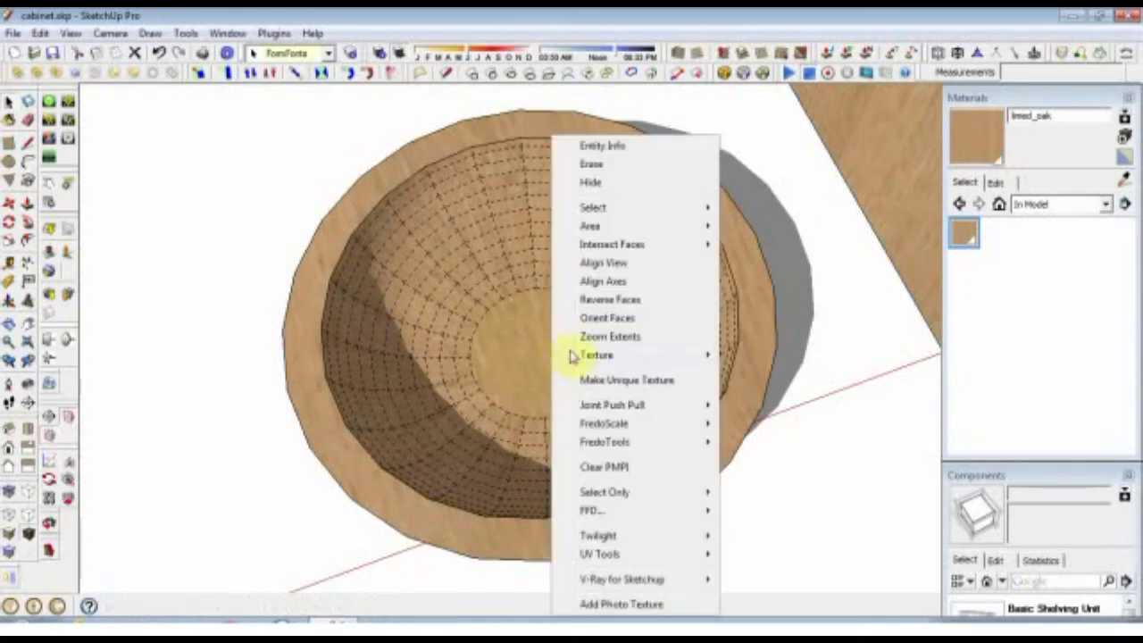
{"action": "mouse_move", "coordinate": [583, 357]}
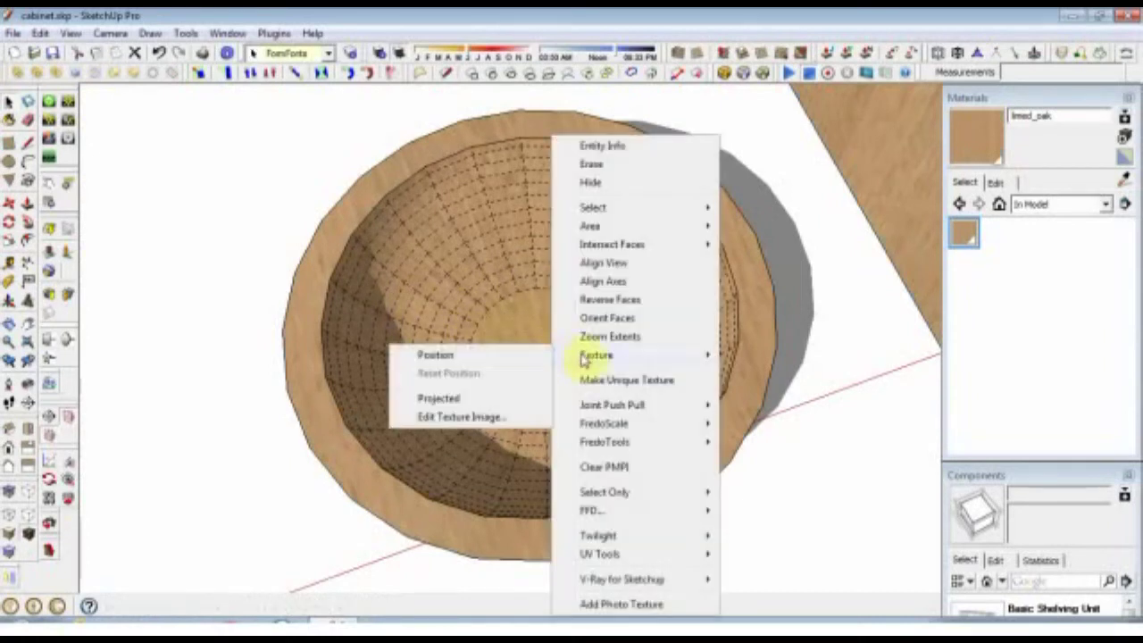
{"action": "left_click", "coordinate": [451, 404]}
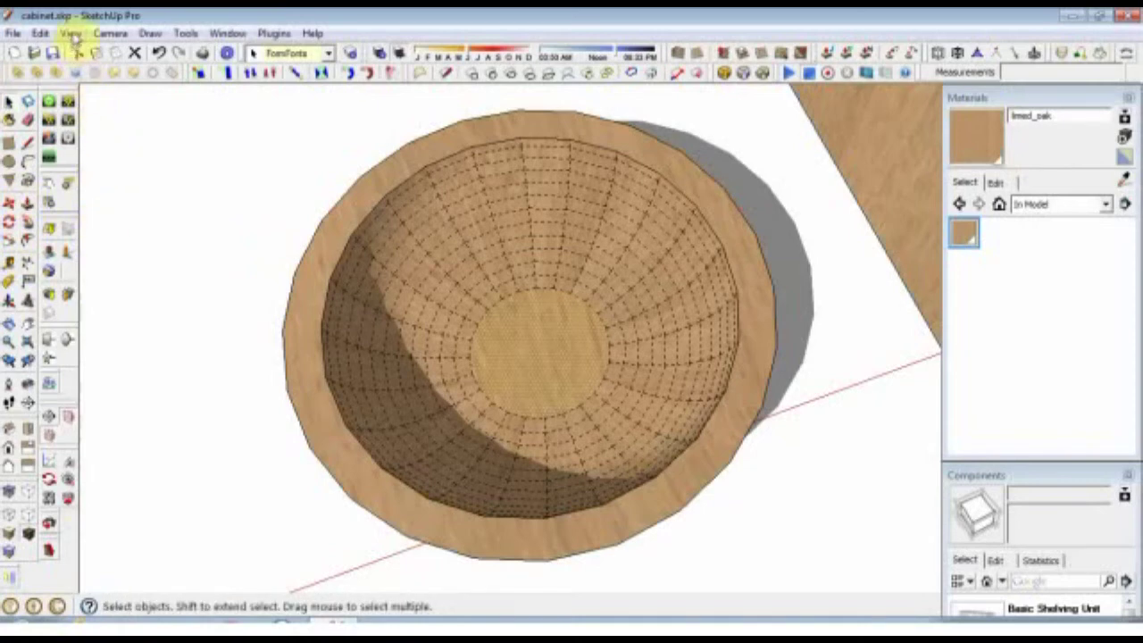
{"action": "left_click", "coordinate": [71, 34]}
Hide the bowl's mesh lines and sample the projected limed oak texture from the bowl.
{"action": "left_click", "coordinate": [86, 96]}
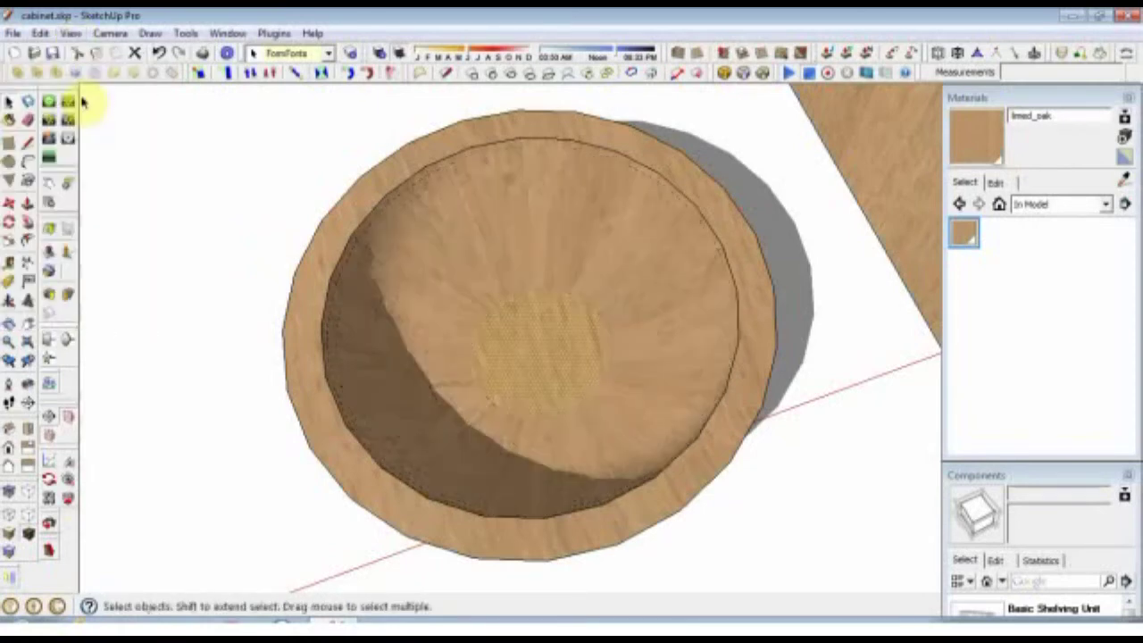
{"action": "left_click", "coordinate": [10, 120]}
{"action": "key", "text": "alt"}
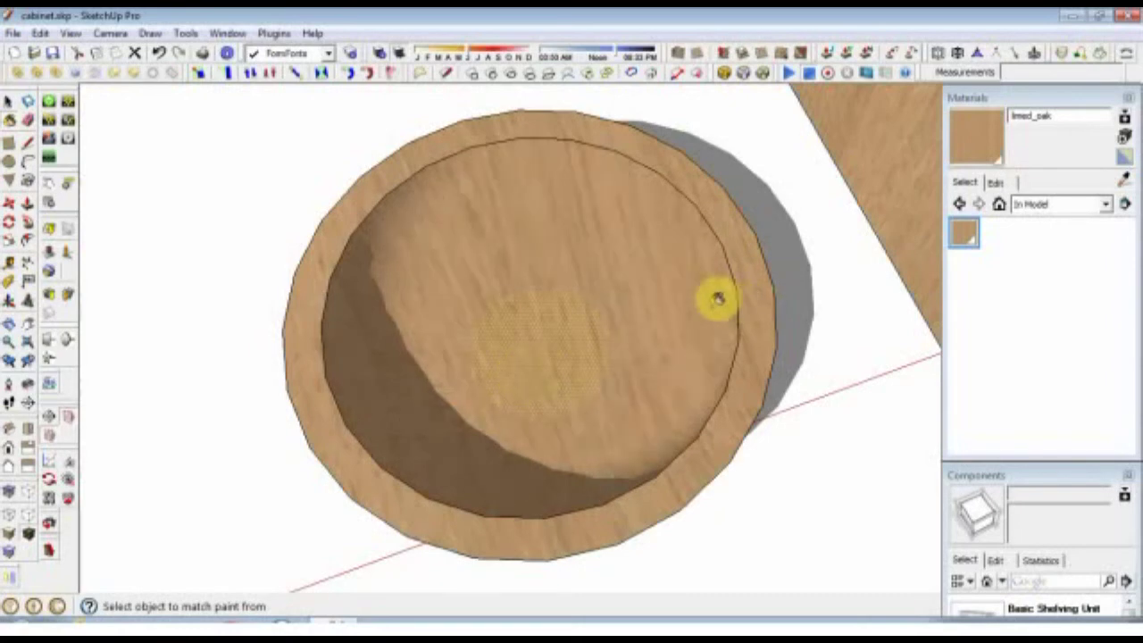
Paint the bowl's underside with the projected limed oak texture.
{"action": "mouse_move", "coordinate": [648, 378]}
{"action": "middle_mouse_down"}
{"action": "mouse_move", "coordinate": [849, 187]}
{"action": "mouse_move", "coordinate": [889, 163]}
{"action": "mouse_move", "coordinate": [872, 289]}
{"action": "mouse_move", "coordinate": [885, 388]}
{"action": "mouse_move", "coordinate": [774, 15]}
{"action": "mouse_move", "coordinate": [669, 301]}
{"action": "mouse_move", "coordinate": [663, 164]}
{"action": "middle_mouse_up"}
{"action": "left_click", "coordinate": [644, 214]}
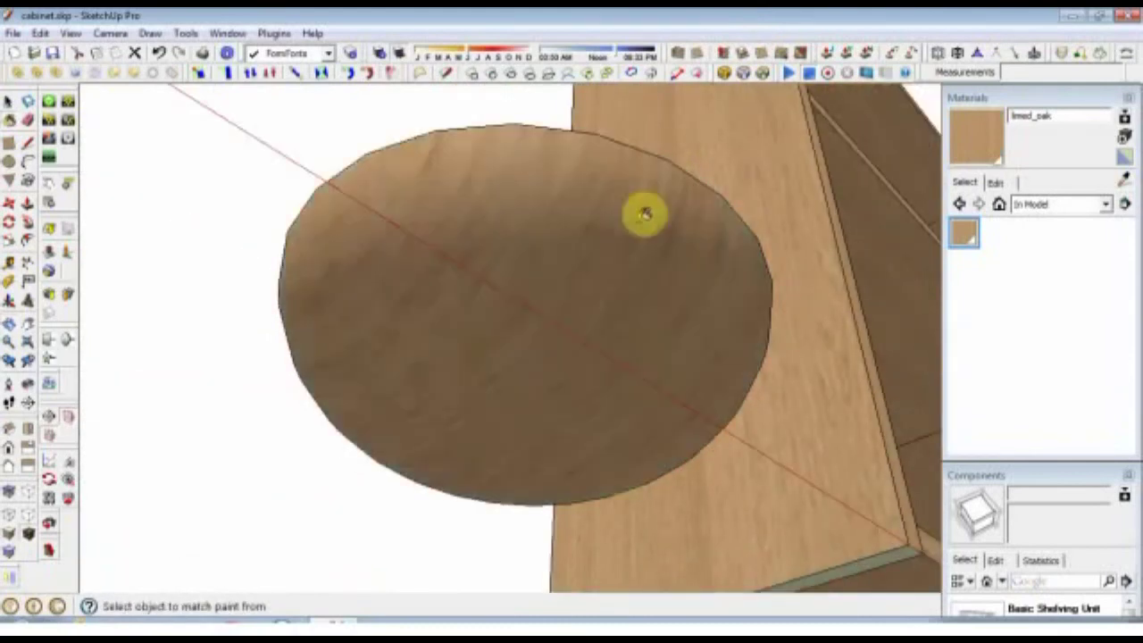
{"action": "scroll", "coordinate": [642, 214], "scroll_direction": "down", "scroll_amount": 5}
{"action": "middle_click_drag", "start_coordinate": [643, 212], "coordinate": [503, 417]}
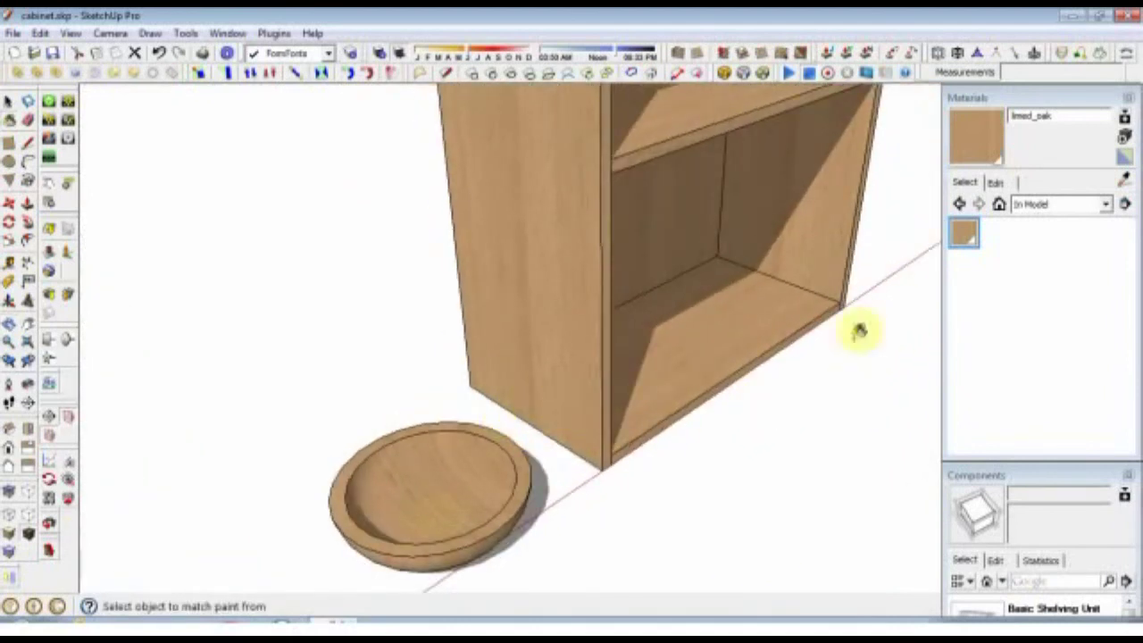
{"action": "mouse_move", "coordinate": [498, 483]}
{"action": "middle_mouse_down"}
{"action": "mouse_move", "coordinate": [465, 474]}
{"action": "mouse_move", "coordinate": [510, 455]}
{"action": "mouse_move", "coordinate": [515, 464]}
{"action": "mouse_move", "coordinate": [467, 510]}
{"action": "mouse_move", "coordinate": [492, 506]}
{"action": "mouse_move", "coordinate": [544, 416]}
{"action": "middle_mouse_up"}
{"action": "scroll", "coordinate": [544, 416], "scroll_direction": "up", "scroll_amount": 2}
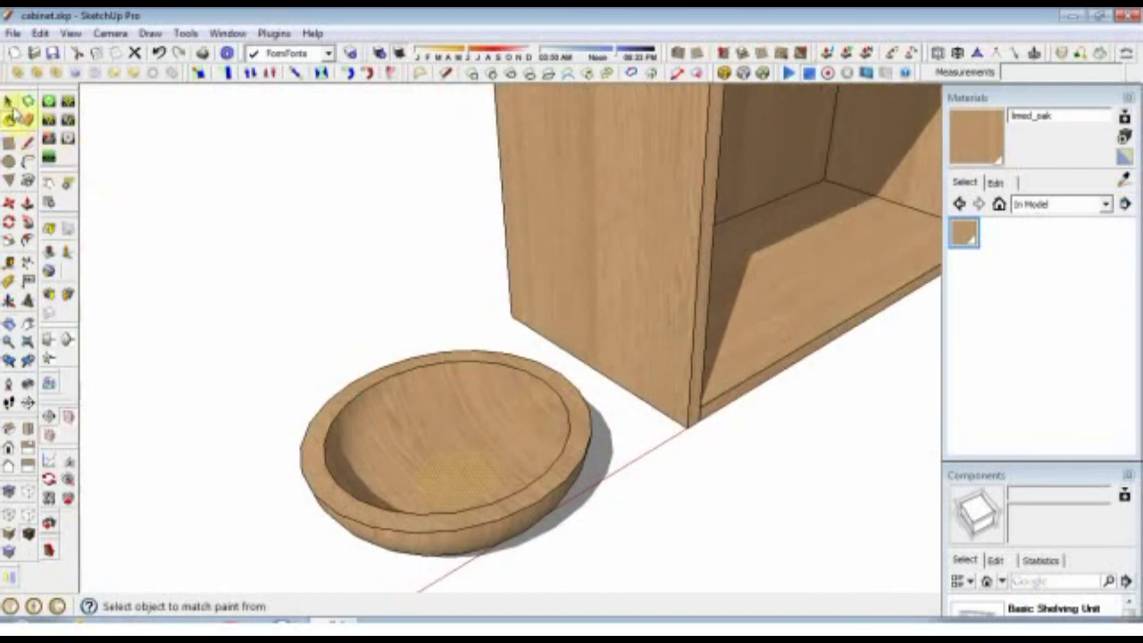
{"action": "left_click", "coordinate": [9, 104]}
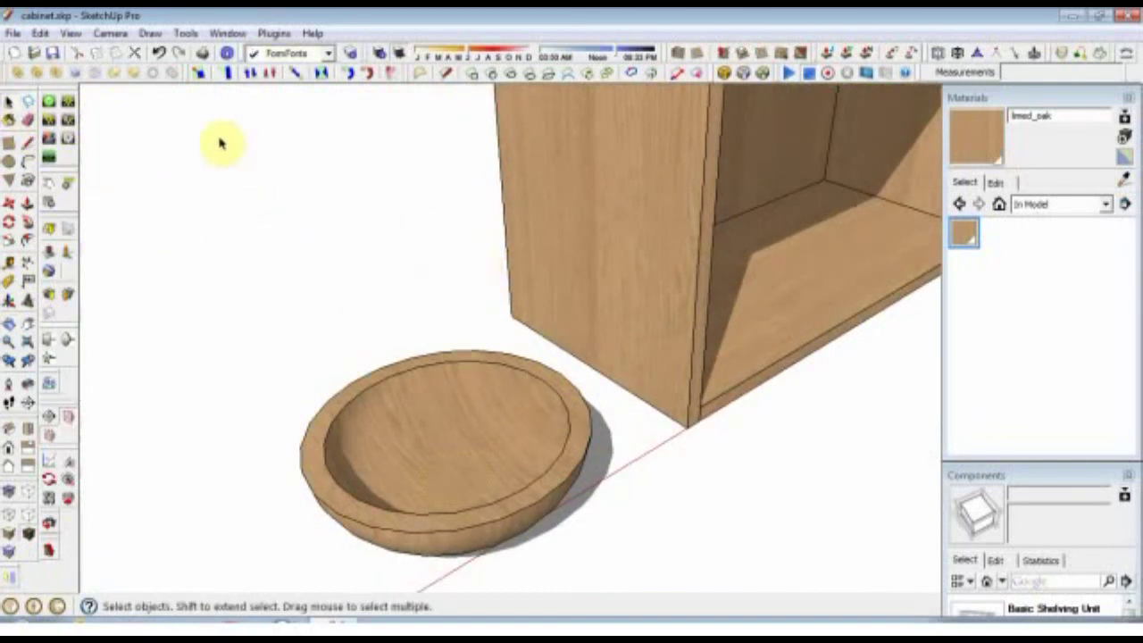